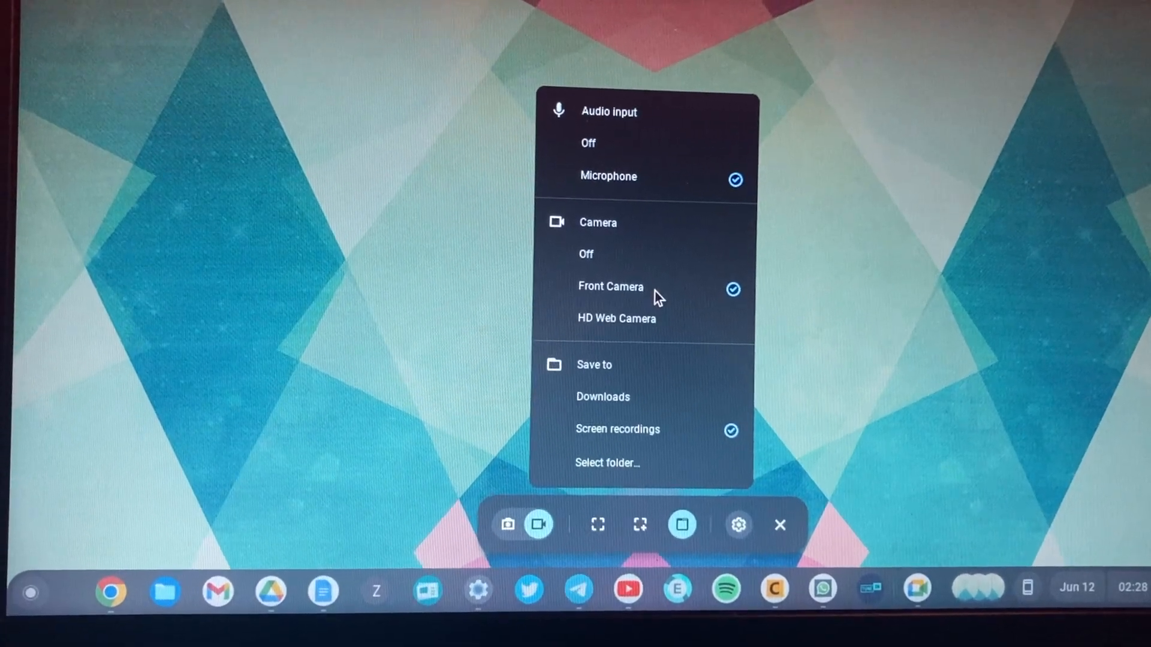
Choose the recording camera, then turn audio input off and back on to the microphone.
left_click(652, 317)
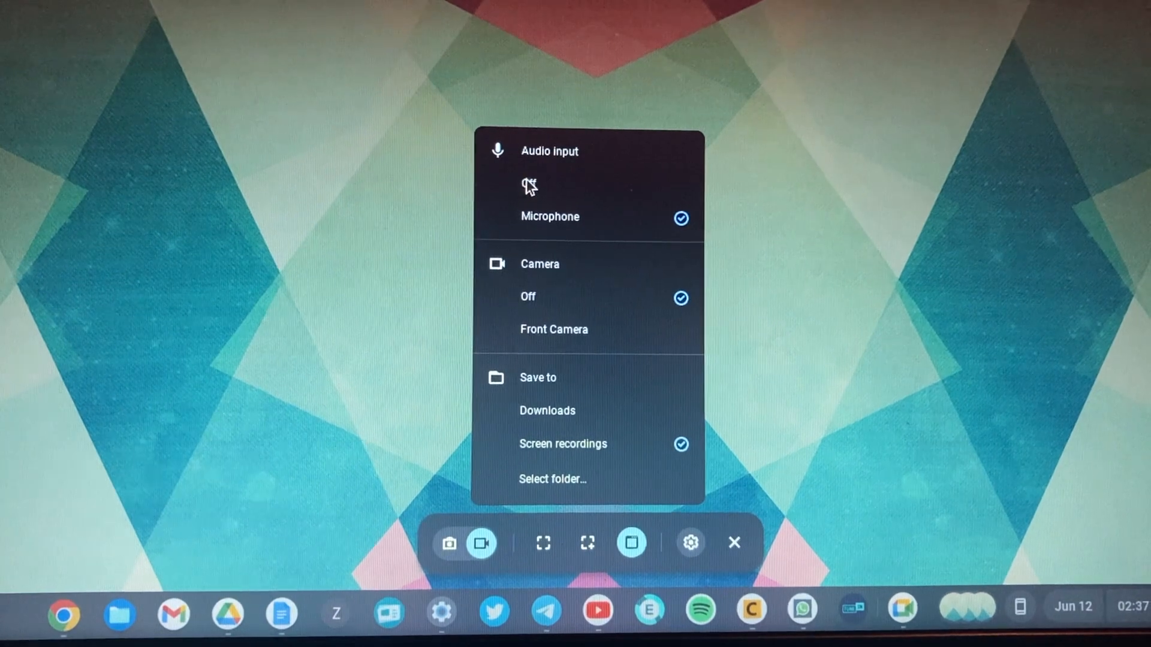
left_click(529, 183)
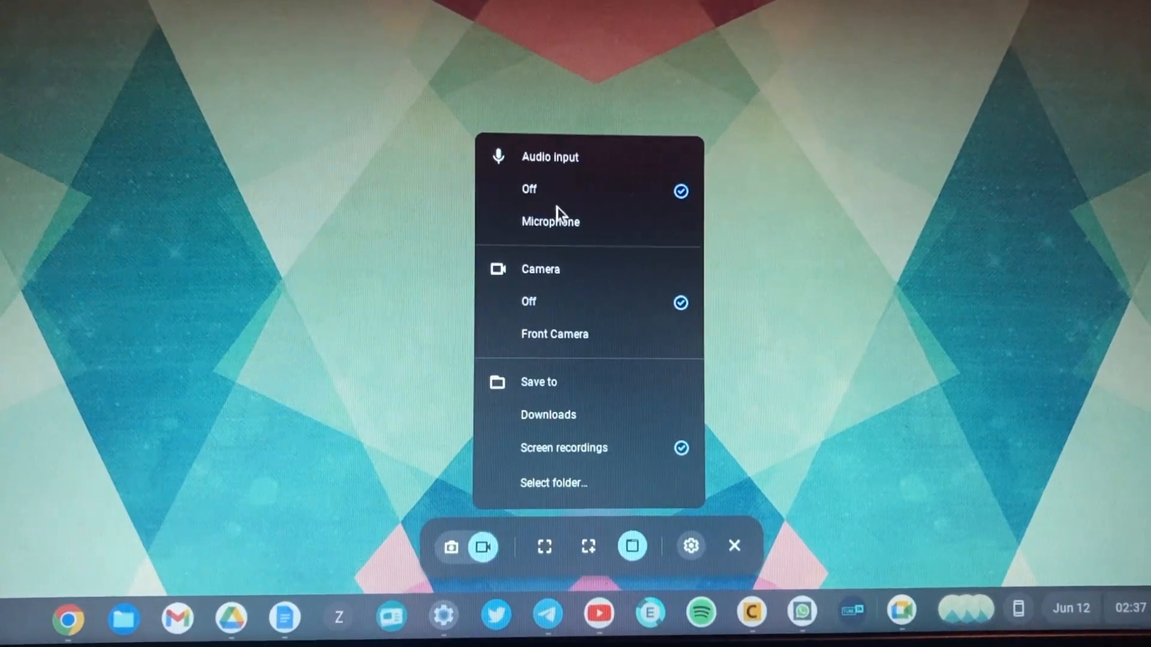
left_click(558, 226)
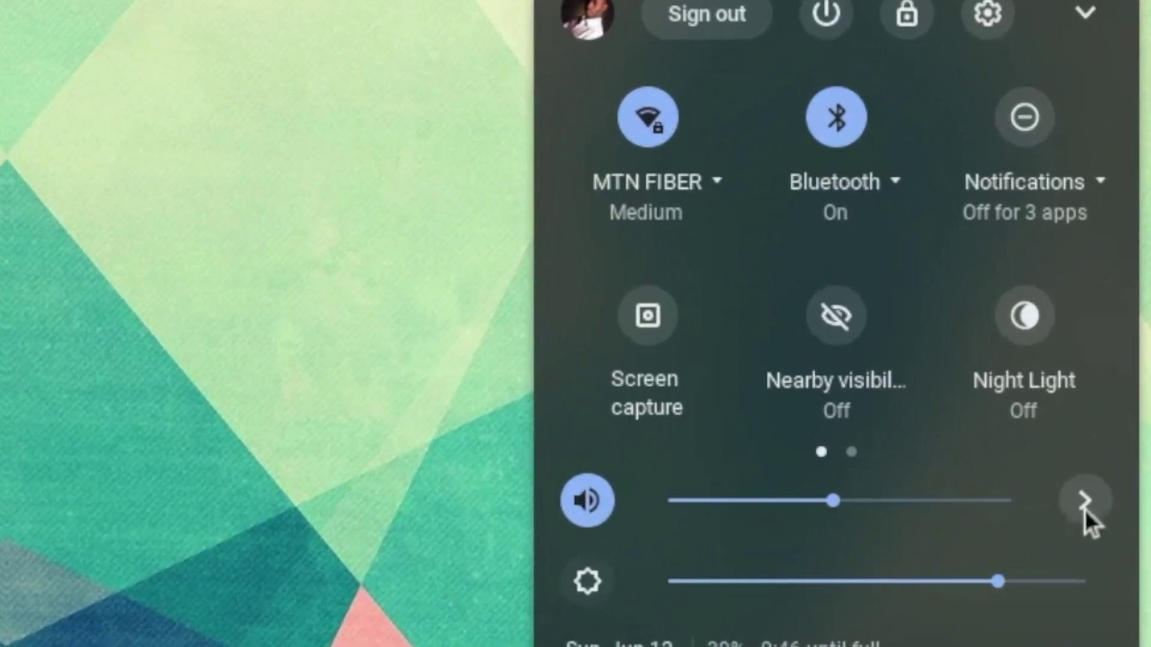
In detailed audio settings, try the internal microphone then return input to the USB PnP Audio Device.
left_click(1115, 500)
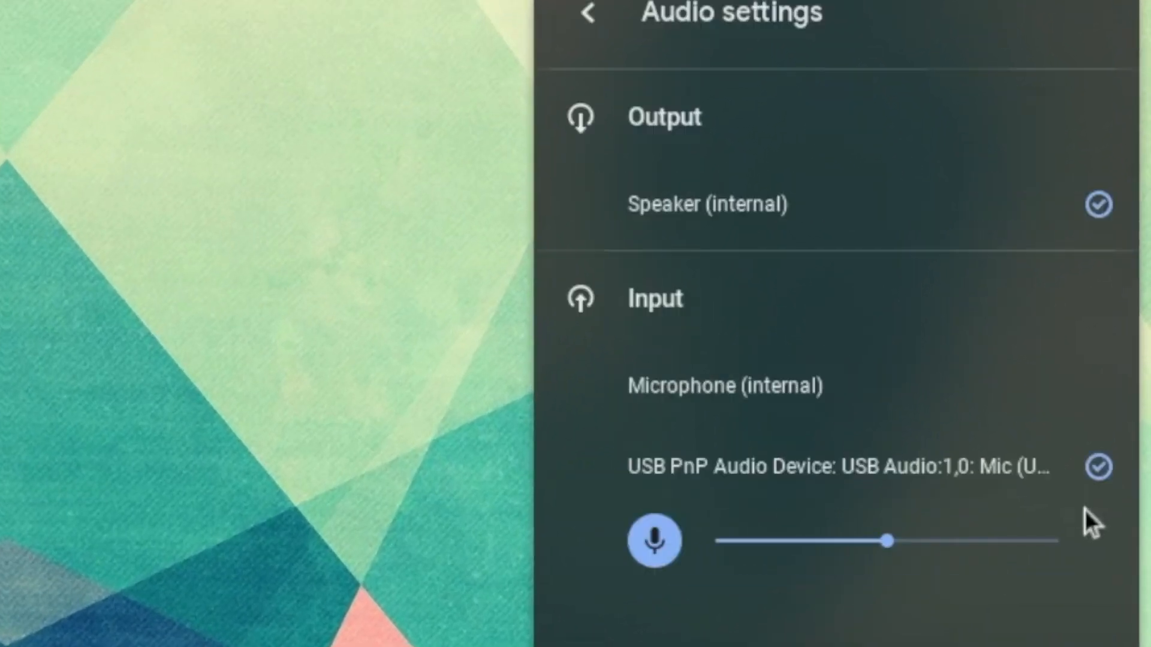
left_click(953, 380)
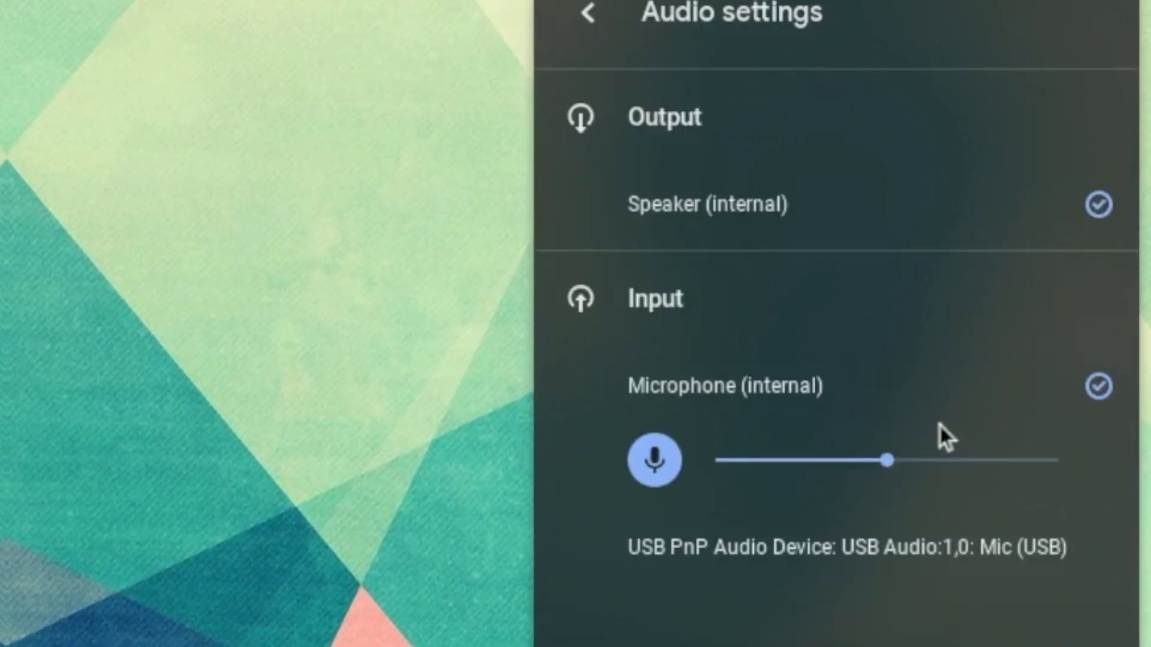
left_click(916, 546)
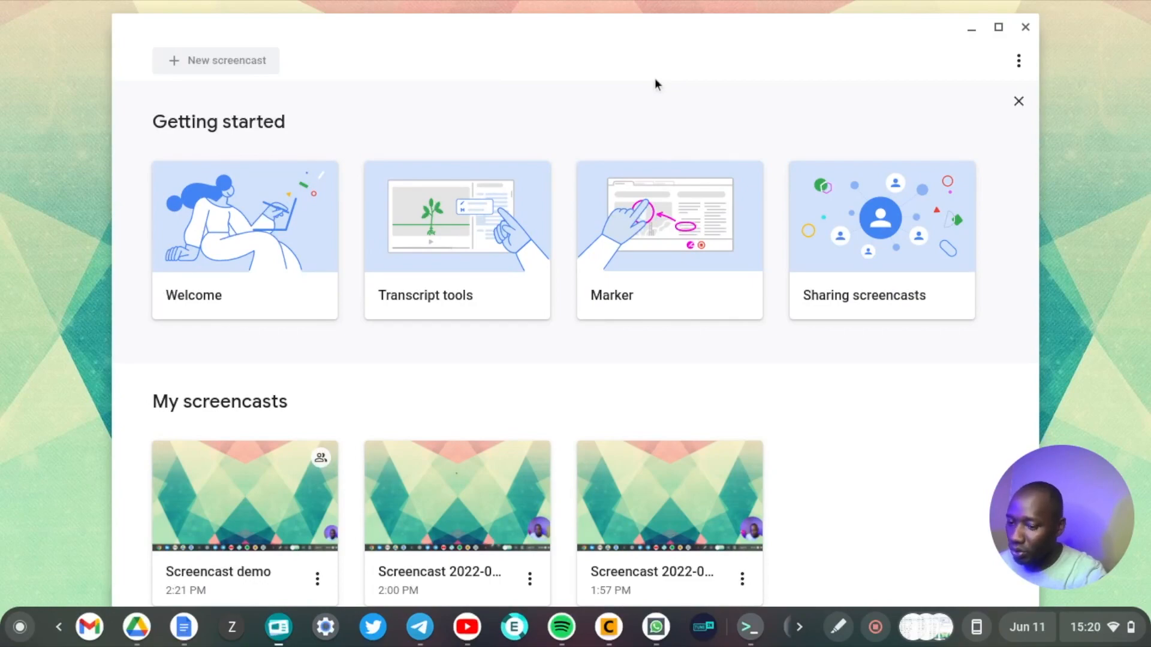
Attempt a new screencast, which is blocked by the in-progress recording warning.
left_click(212, 58)
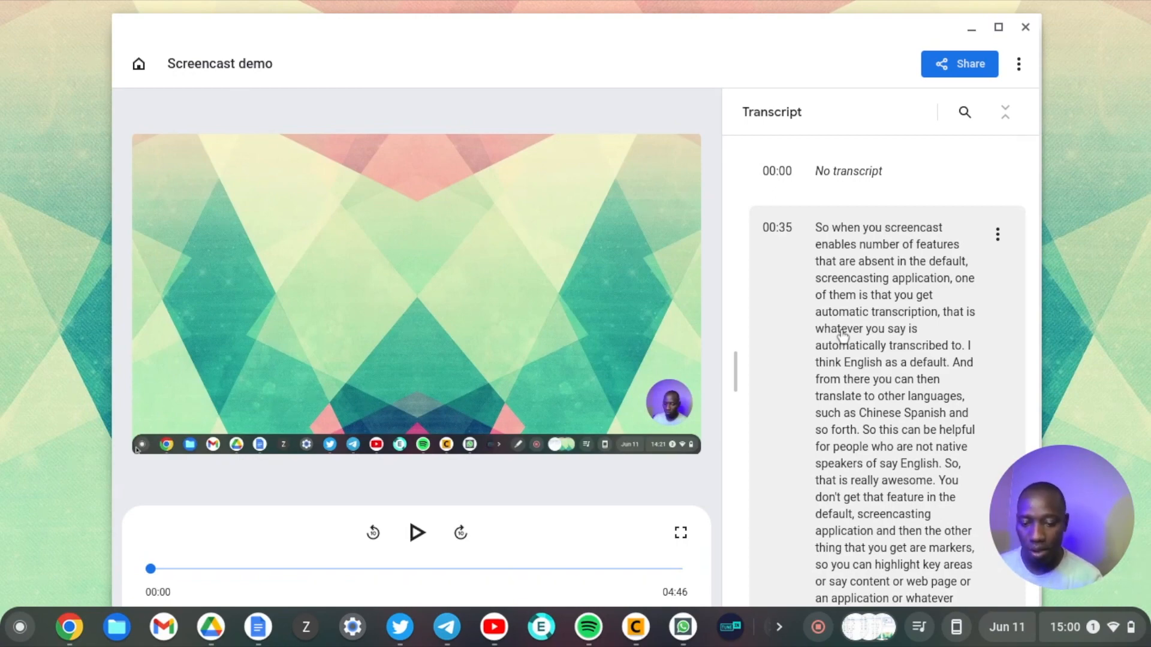
scroll(843, 336, "down", 5)
scroll(842, 335, "down", 3)
scroll(843, 336, "down", 2)
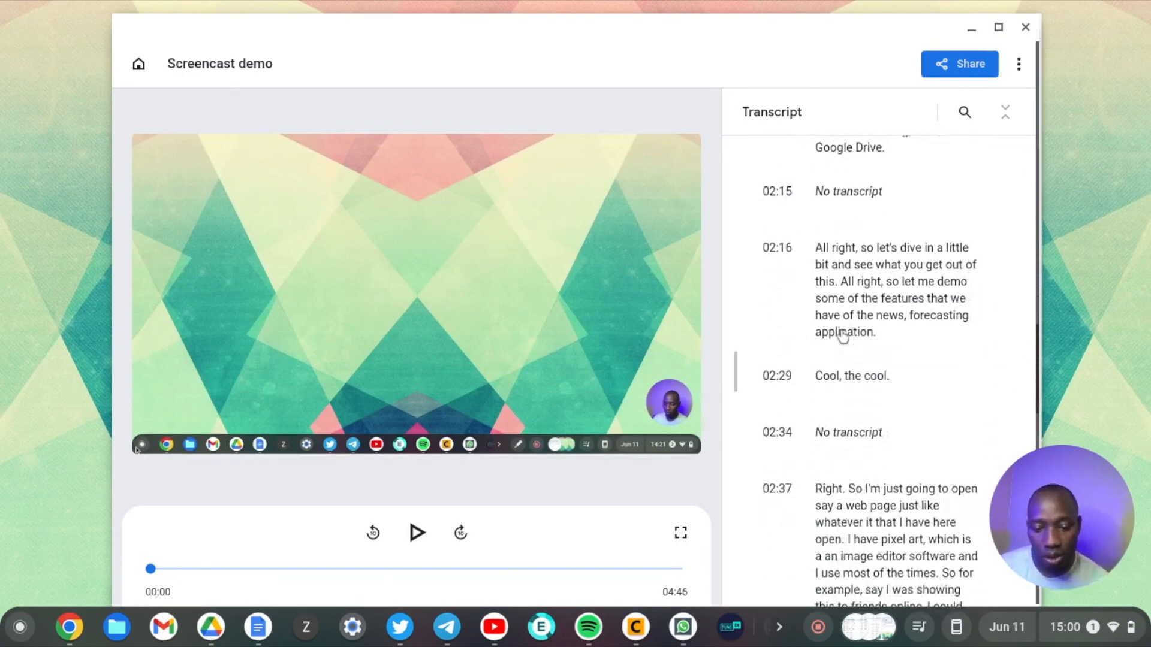
scroll(843, 335, "down", 2)
scroll(843, 336, "down", 3)
scroll(842, 335, "down", 2)
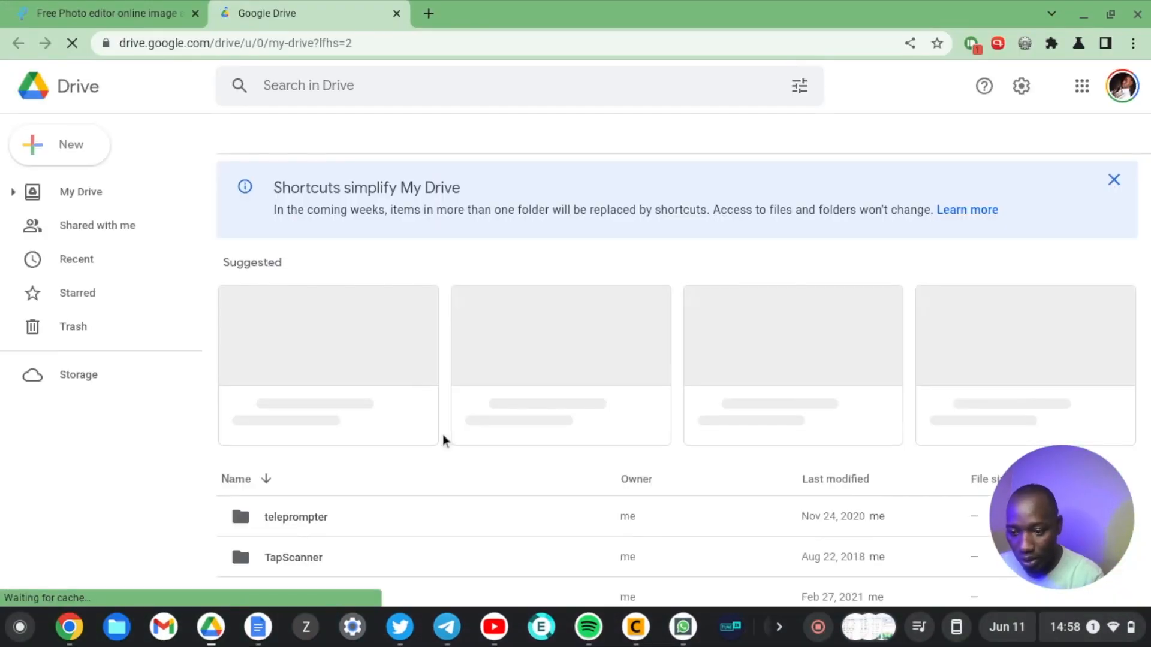
Play Screencast demo.webm in the Drive video preview and drag over the frame.
double_click(382, 363)
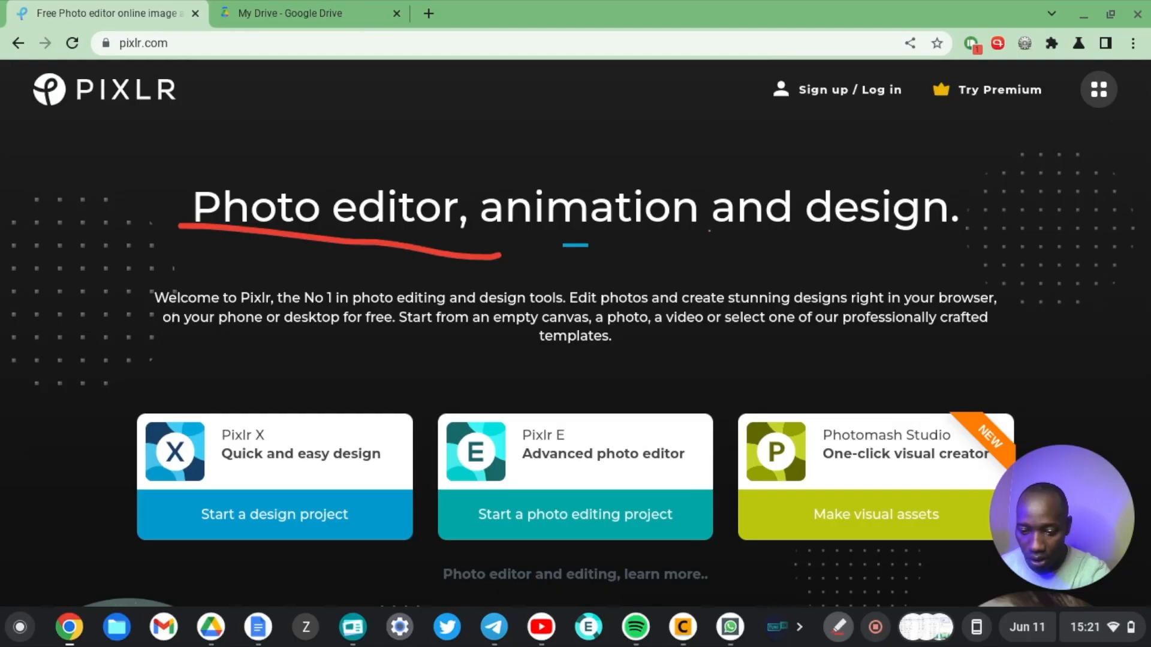
mouse_move(729, 202)
left_mouse_down()
mouse_move(774, 260)
mouse_move(1030, 290)
left_mouse_up()
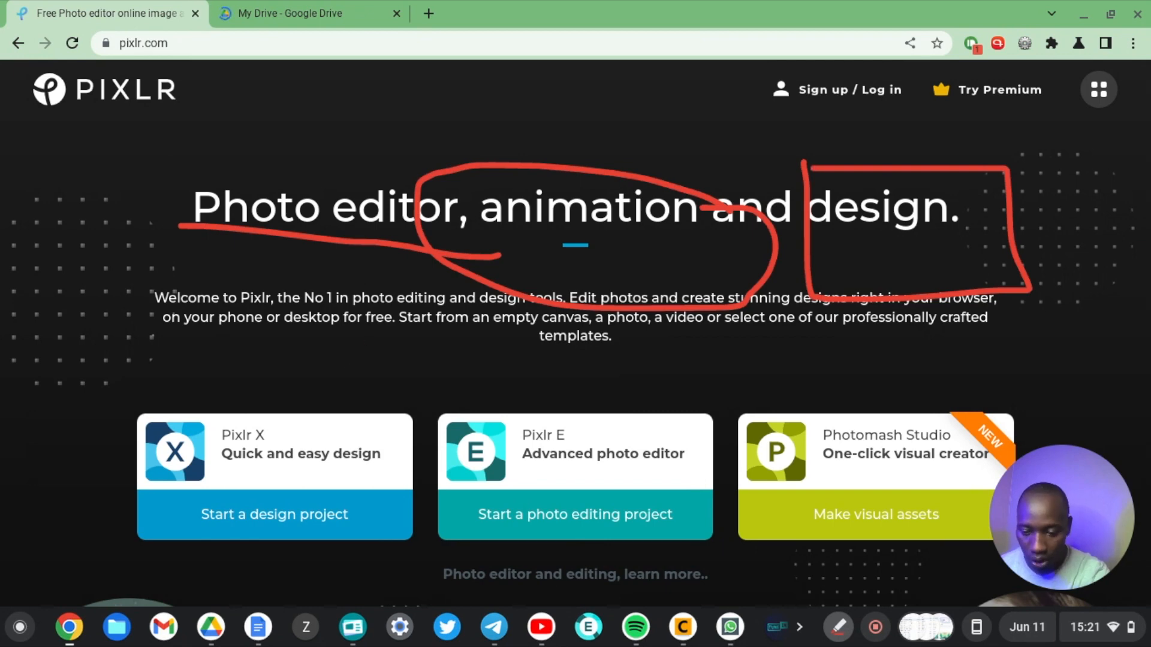
left_click_drag(0, 416, 327, 369)
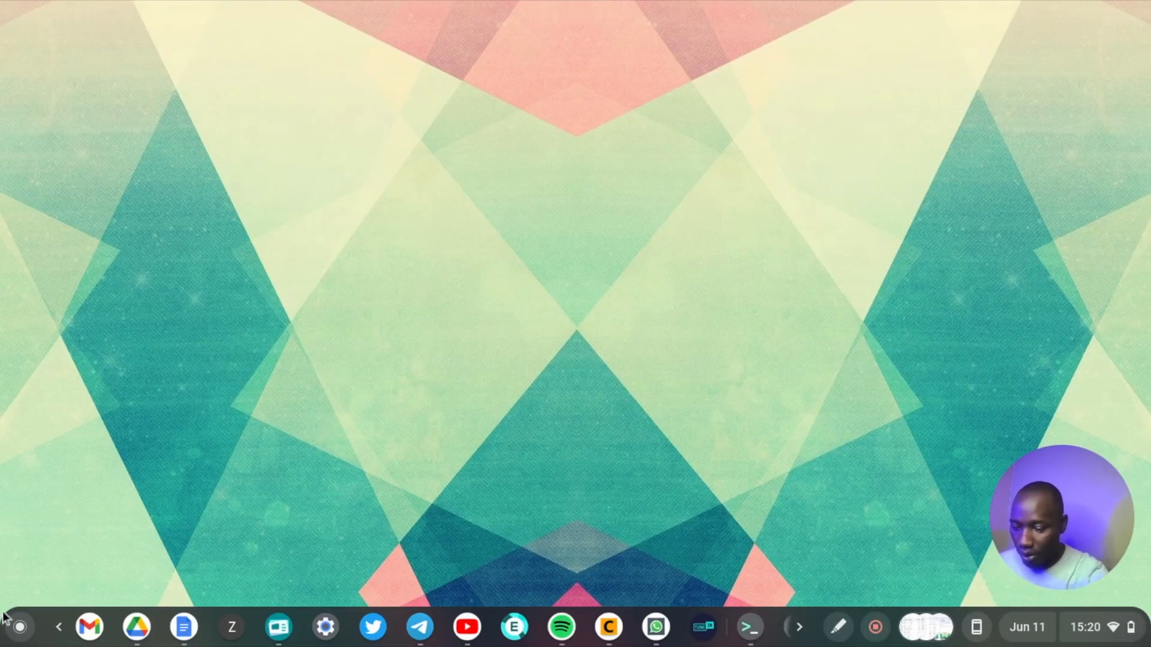
Launch Screencast from the app launcher search for 'screen'.
left_click(21, 627)
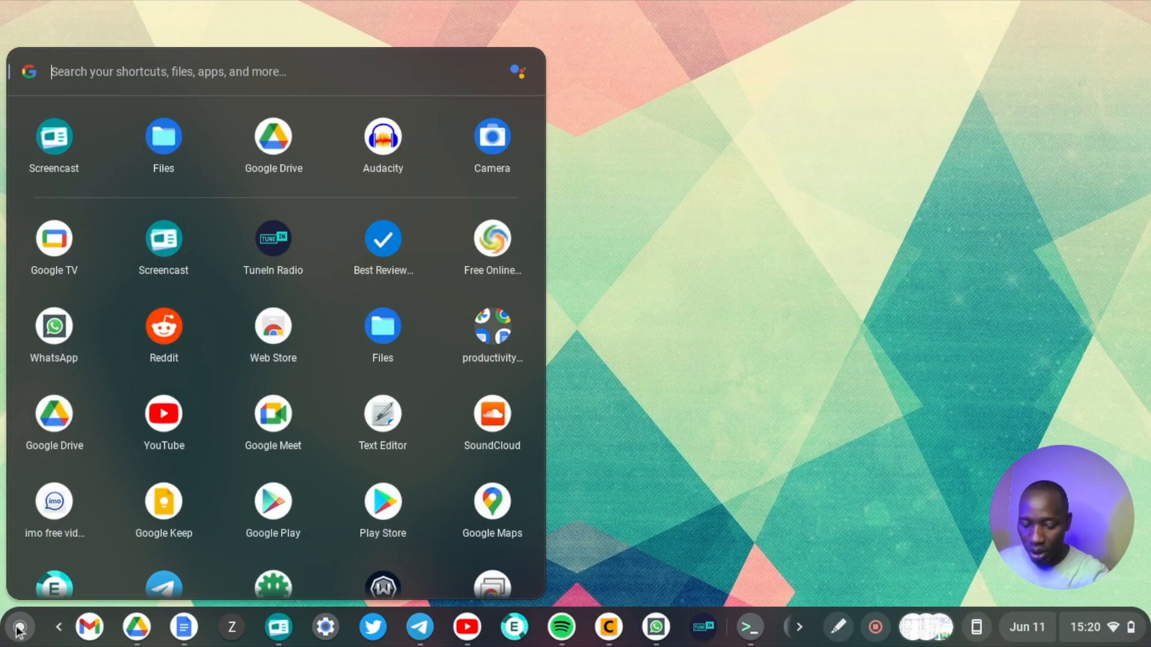
type("sc")
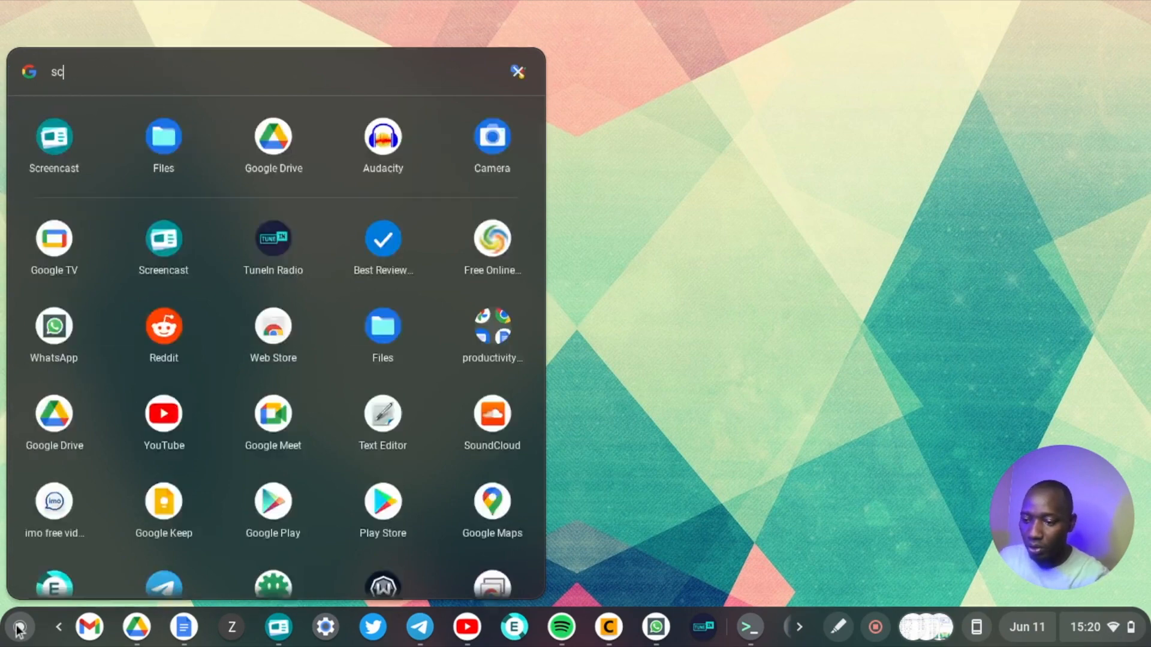
type("reen")
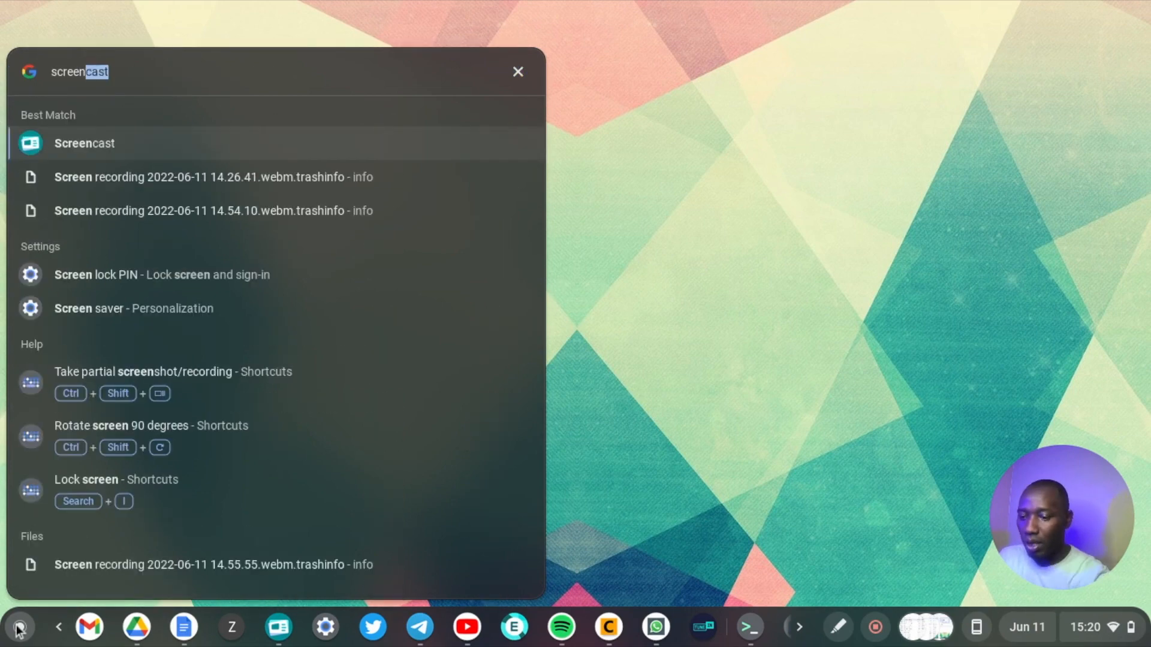
key("Return")
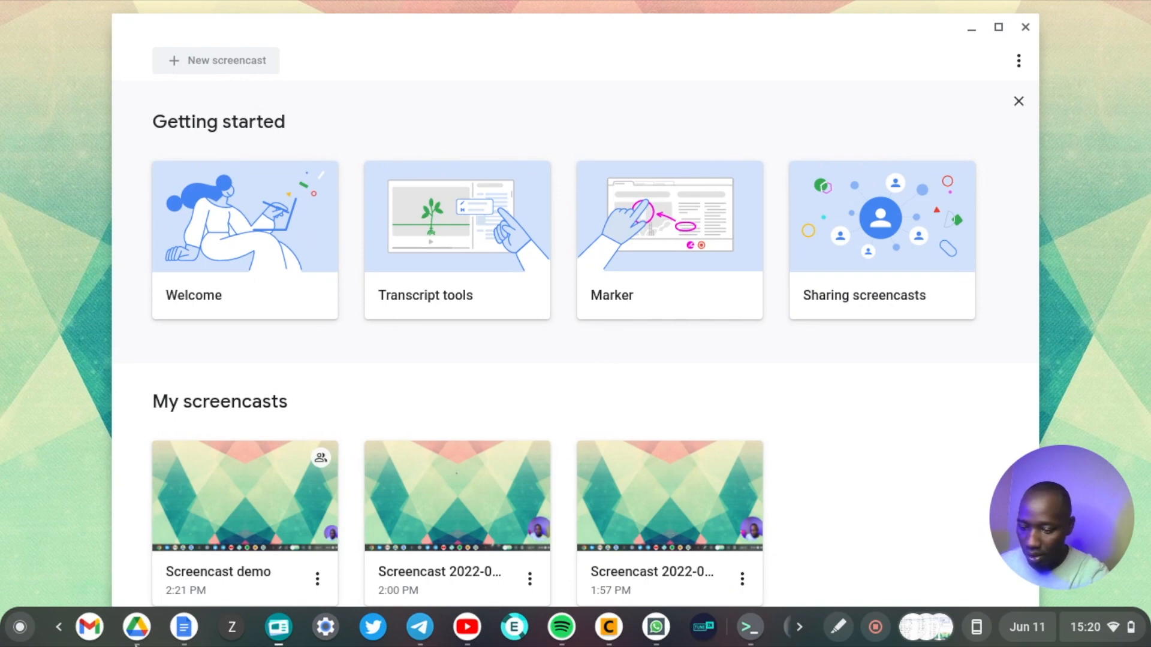
Bring the My Drive - Google Drive browser window forward from the Chrome shelf icon.
left_click(61, 627)
left_click(74, 629)
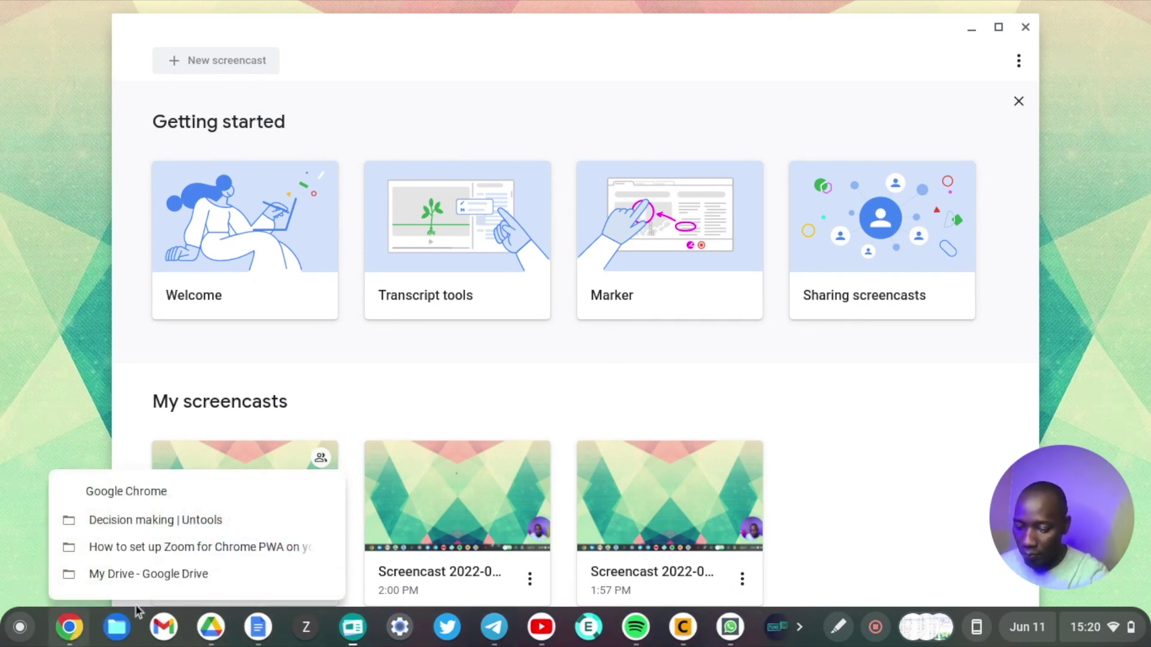
left_click(205, 575)
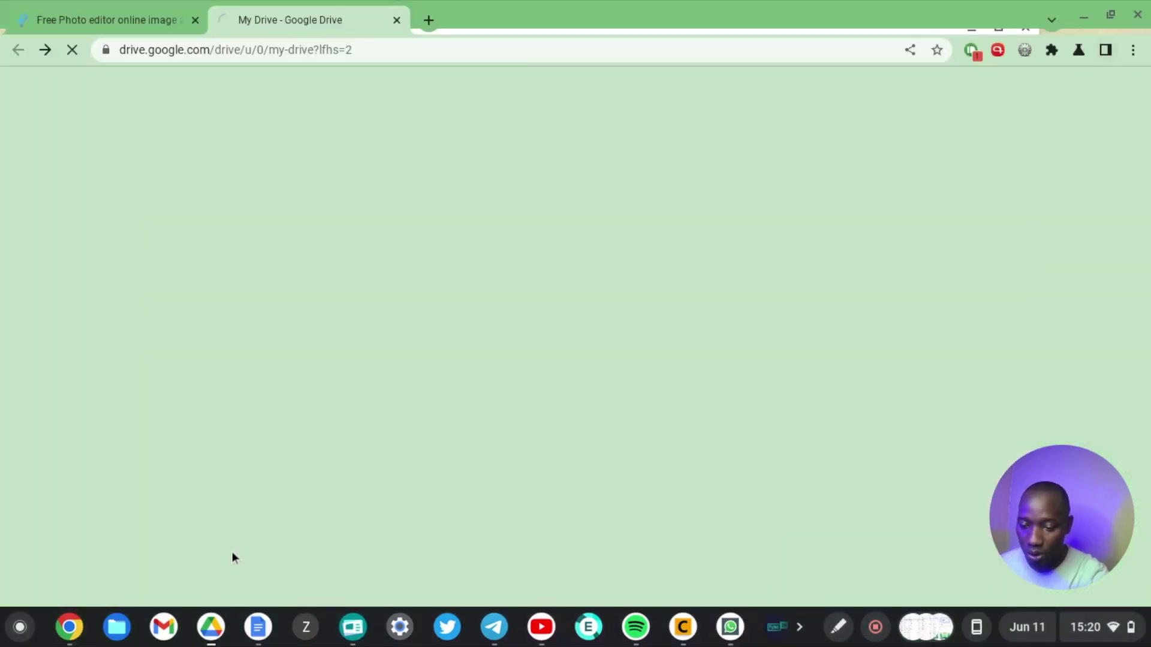
Show the Pixlr homepage and enable the on-screen annotation marker.
left_click(134, 18)
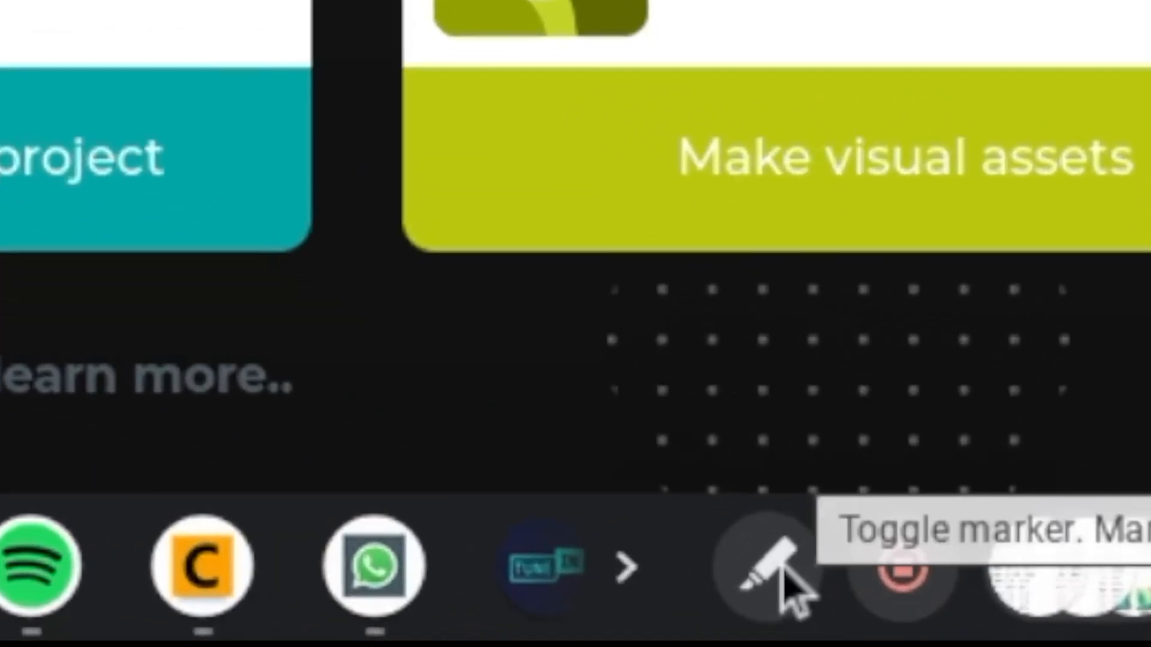
left_click(773, 566)
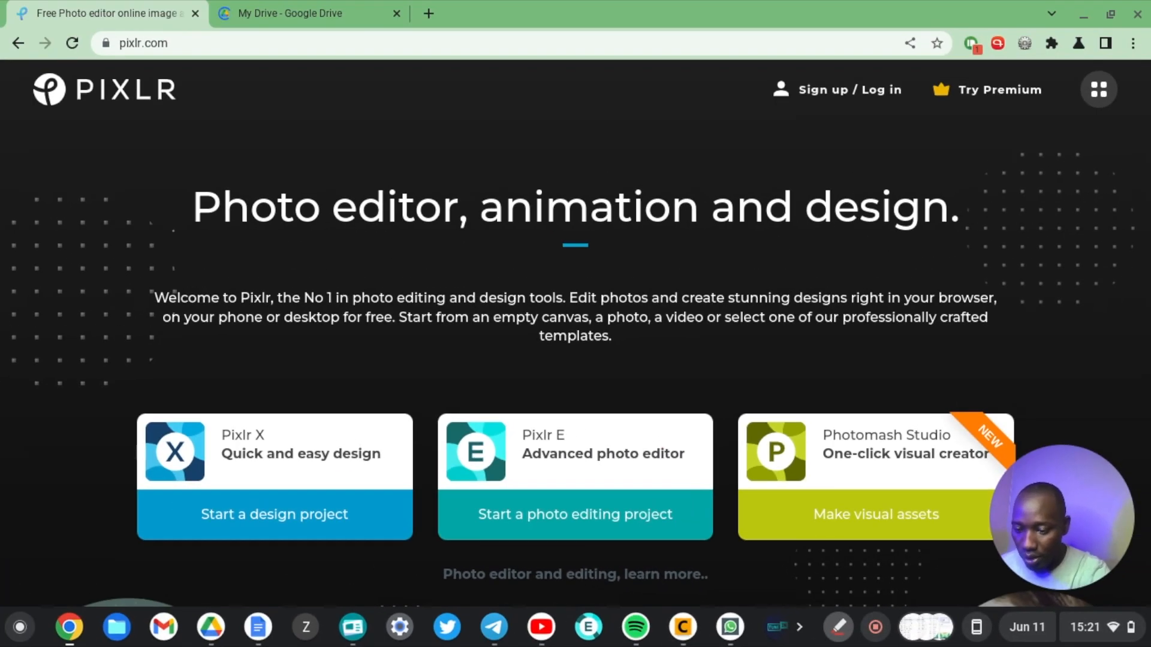
Mark the heading in red: underline Photo editor, circle animation, box design, arrow to the Pixlr X card.
left_click_drag(180, 228, 501, 257)
mouse_move(437, 172)
left_mouse_down()
mouse_move(731, 209)
mouse_move(432, 173)
left_mouse_up()
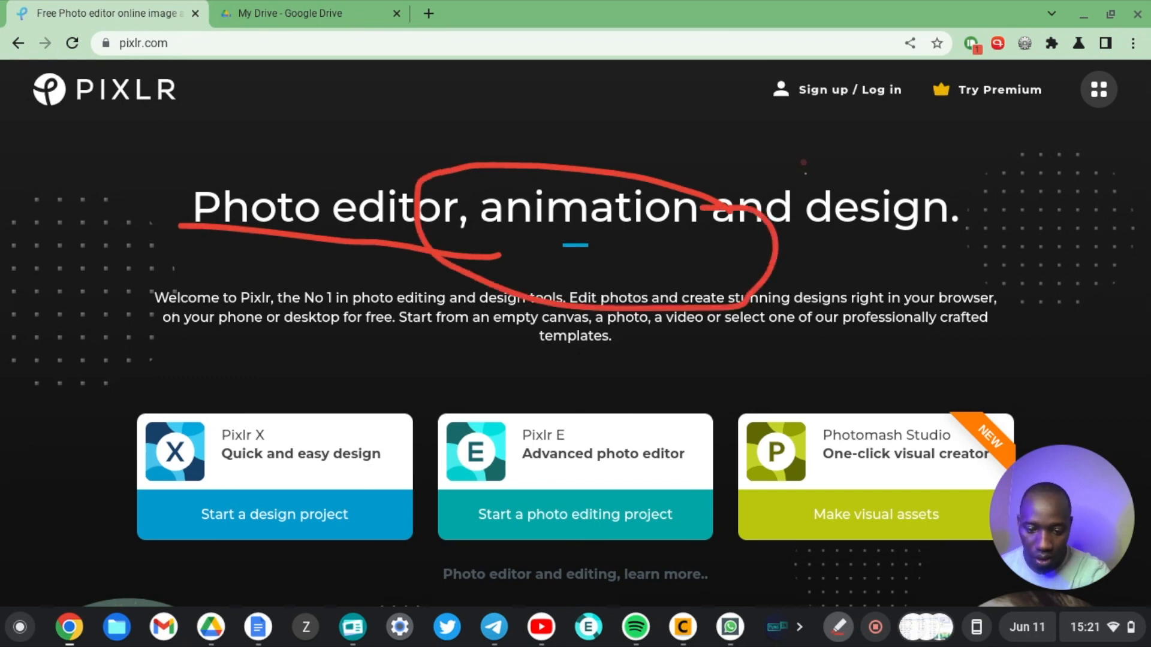
left_click_drag(810, 288, 1008, 184)
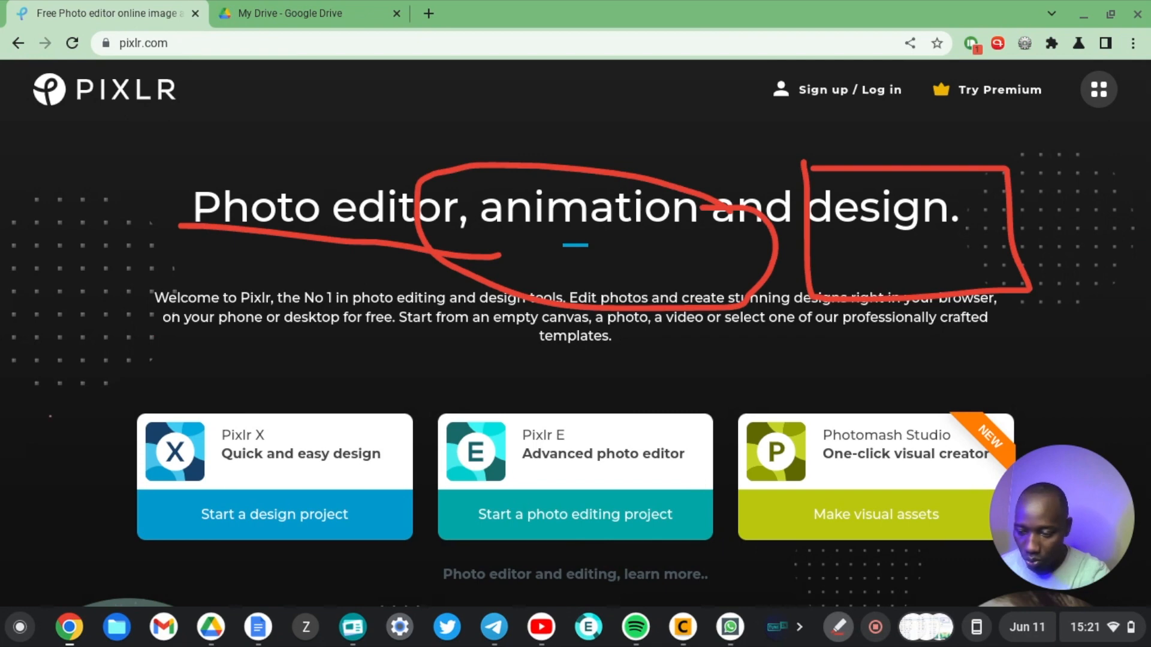
left_click_drag(325, 371, 2, 416)
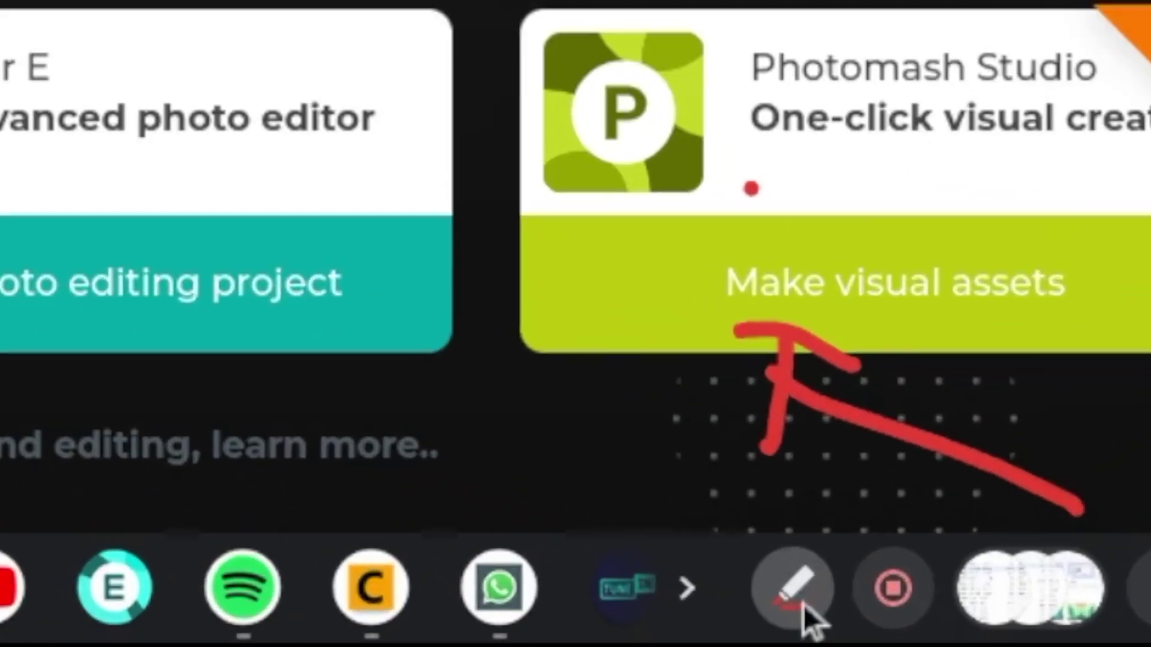
Switch the marker to yellow and underline 'templates' and 'our professionally crafted' in the intro.
left_click(838, 627)
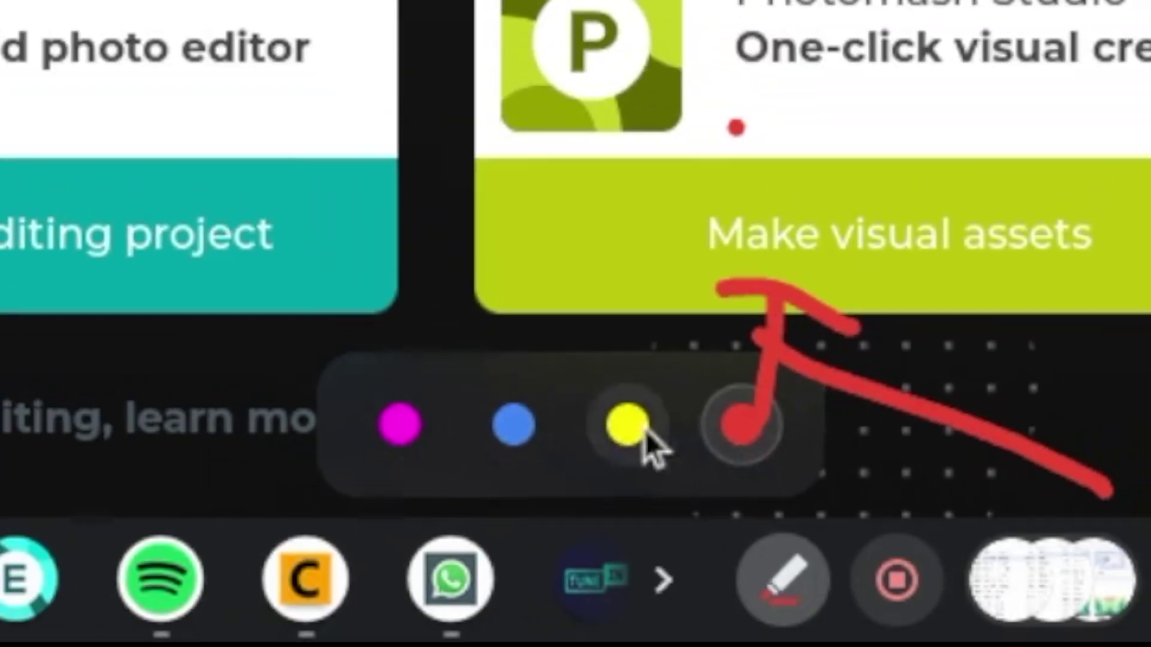
left_click(629, 422)
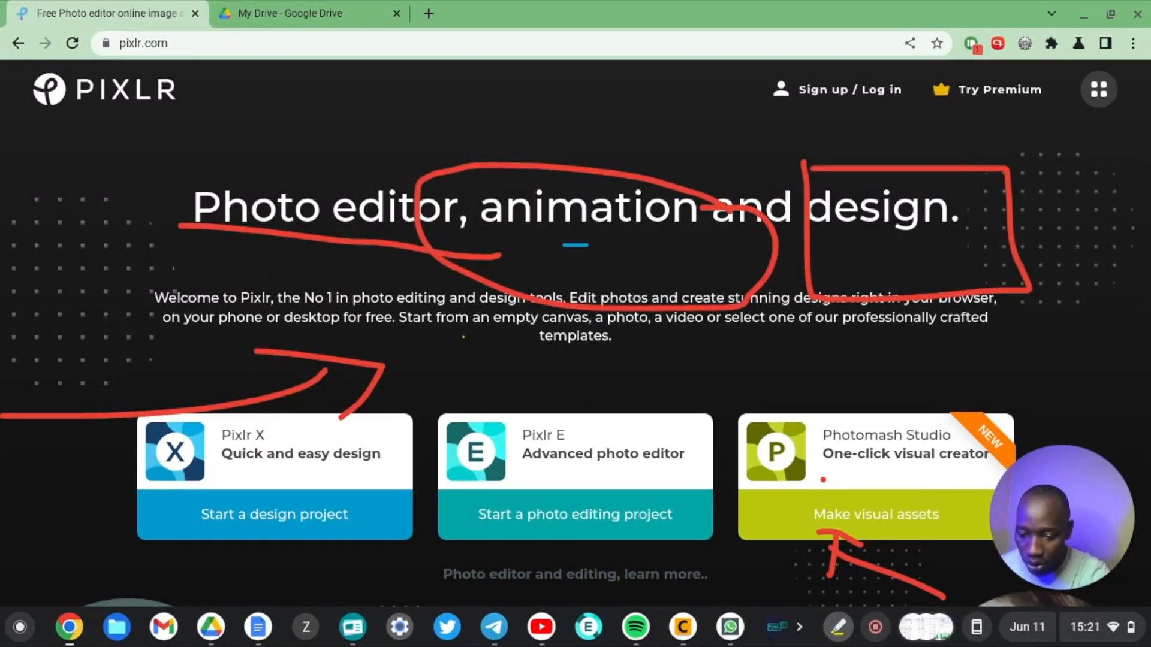
left_click_drag(473, 343, 751, 364)
left_click_drag(790, 314, 1057, 317)
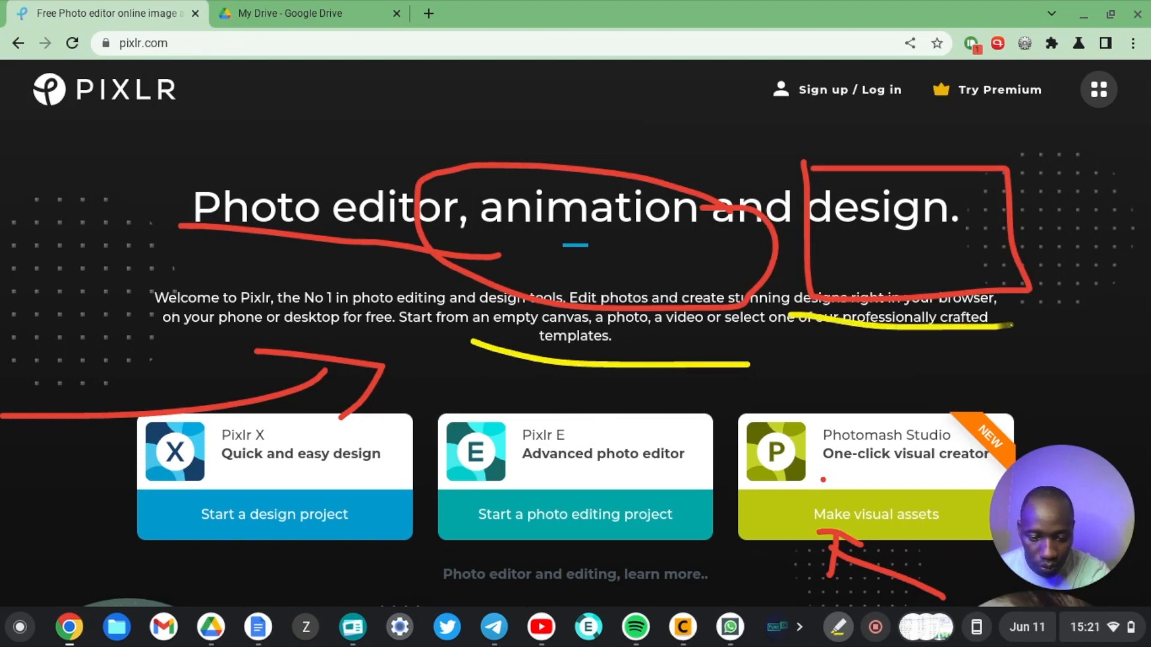
Circle the Sign up / Try Premium links and the PIXLR logo in yellow.
mouse_move(1084, 130)
left_mouse_down()
mouse_move(530, 104)
mouse_move(778, 68)
mouse_move(1146, 103)
mouse_move(1039, 144)
left_mouse_up()
left_click_drag(4, 90, 233, 153)
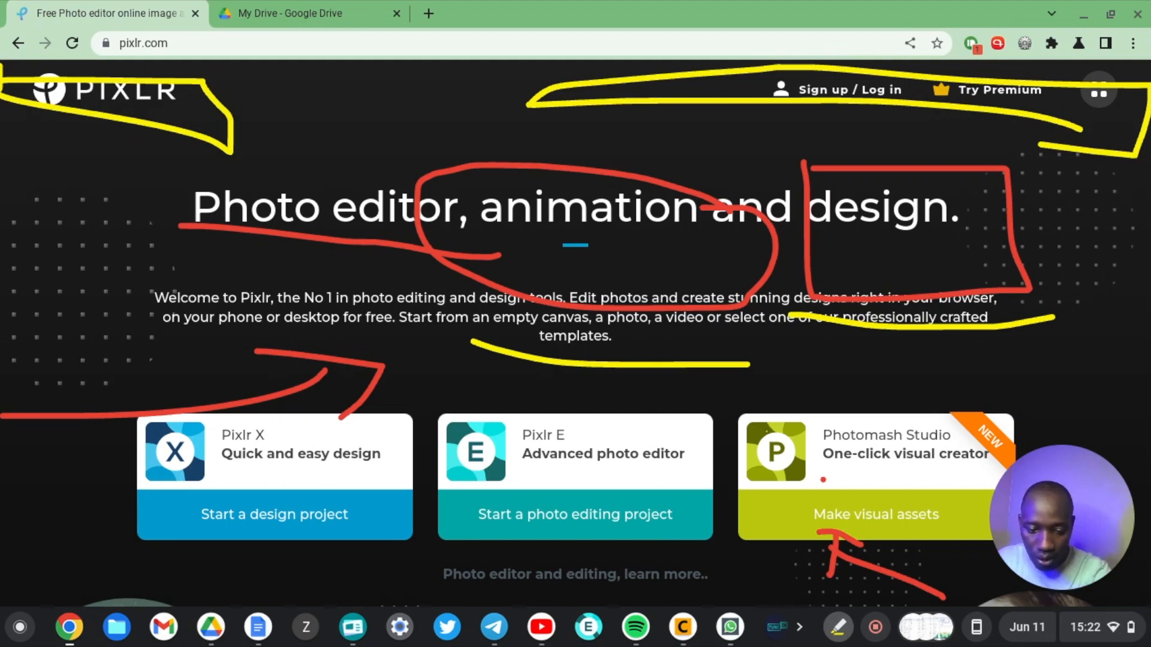
Clear all annotations from the Pixlr page and switch to the Screencast app with Alt+Tab.
left_click(841, 627)
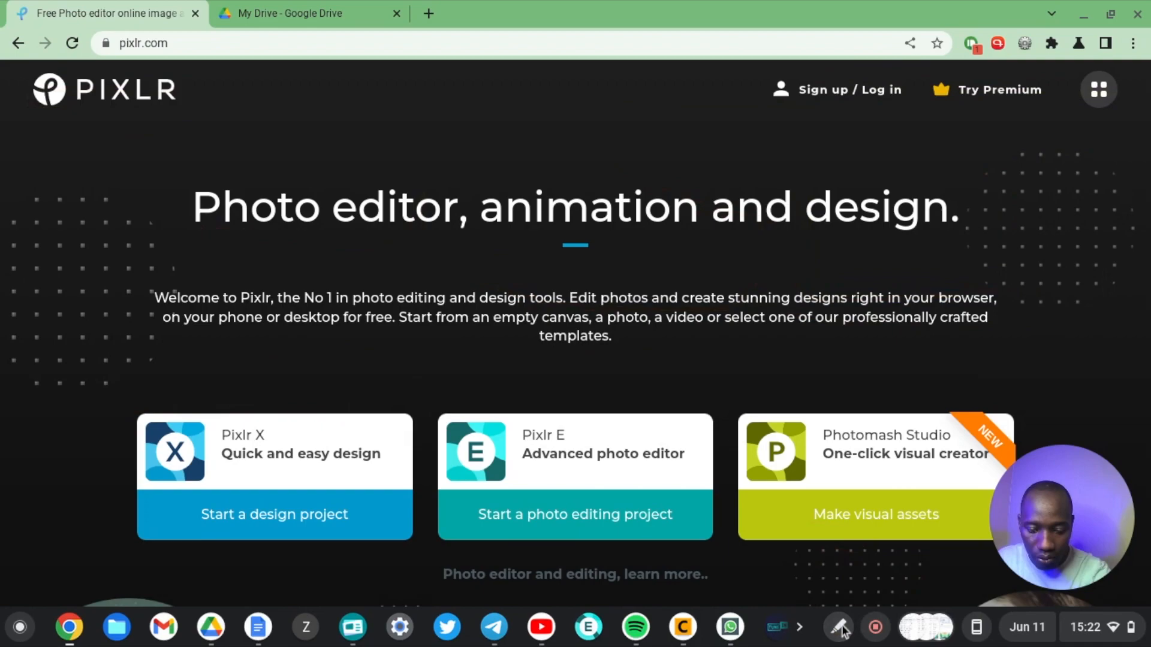
scroll(751, 383, "down", 8)
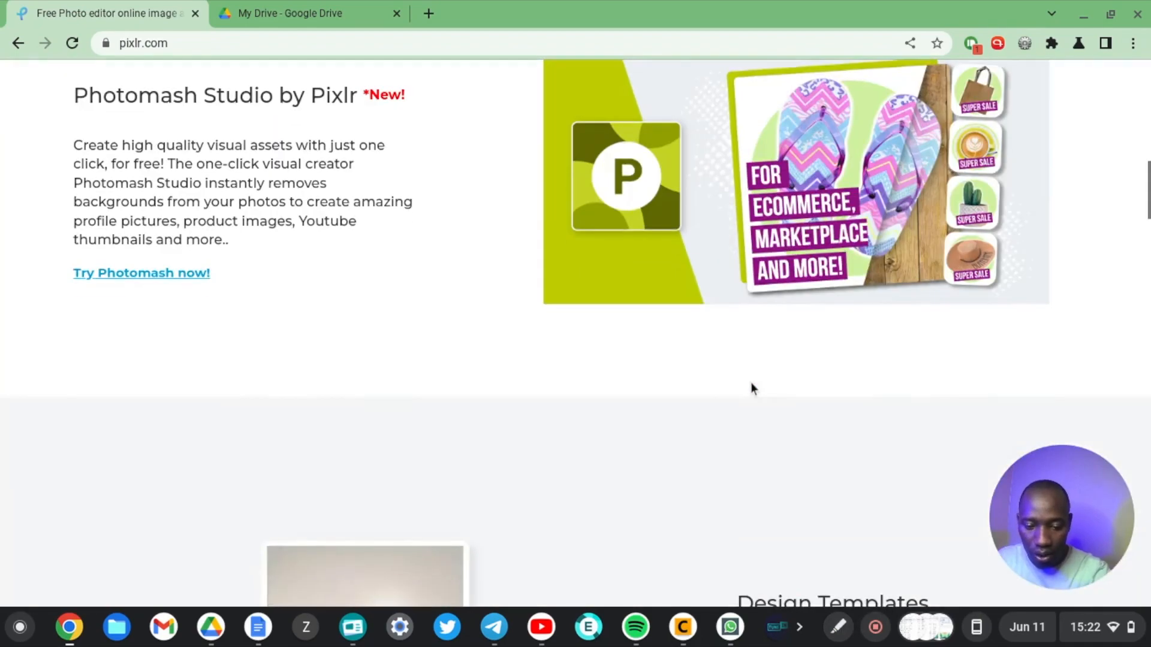
scroll(751, 382, "down", 5)
scroll(752, 381, "up", 3)
scroll(751, 382, "up", 3)
scroll(751, 383, "up", 3)
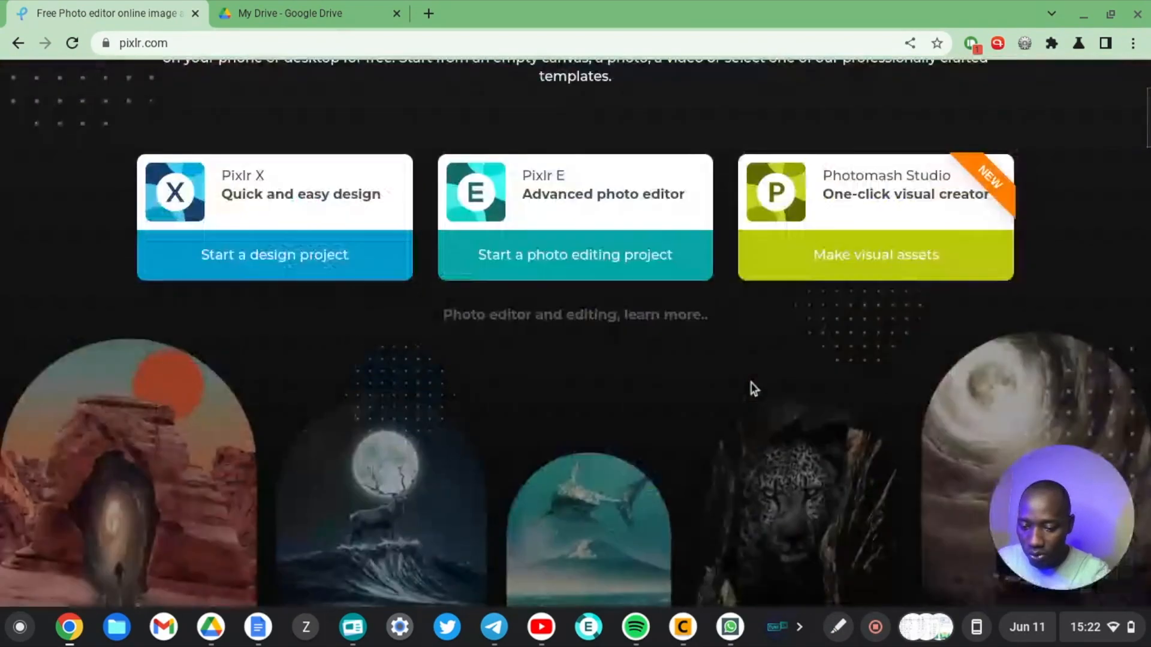
scroll(751, 382, "down", 3)
scroll(751, 383, "down", 5)
scroll(751, 383, "down", 3)
scroll(751, 382, "down", 5)
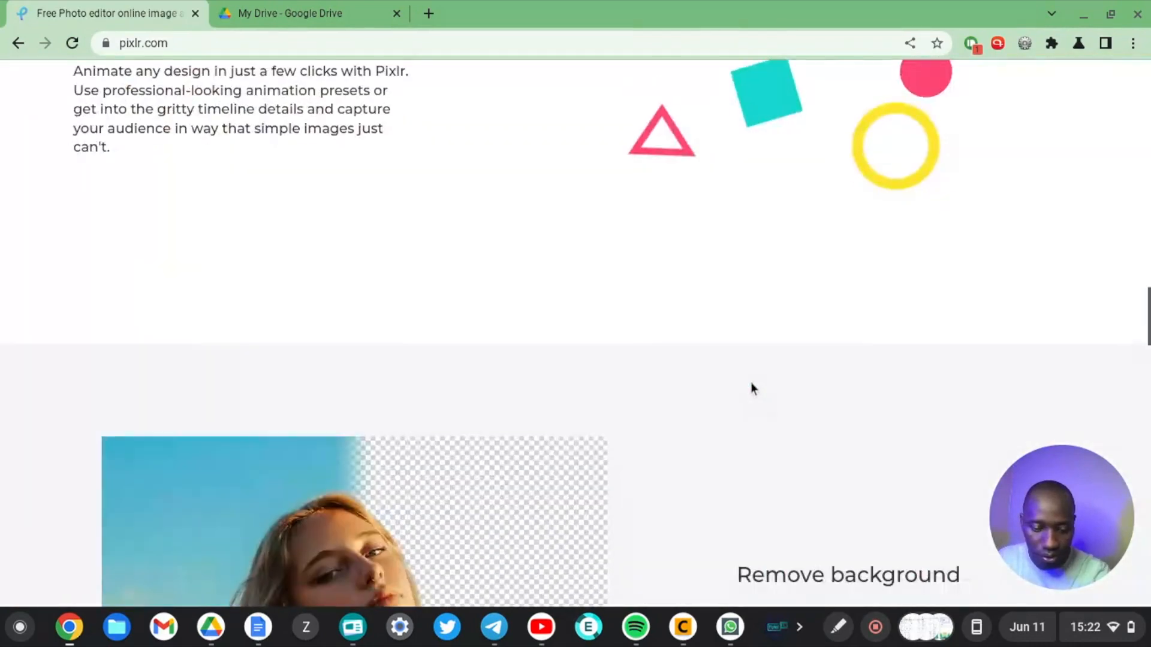
scroll(751, 382, "down", 5)
scroll(750, 382, "down", 5)
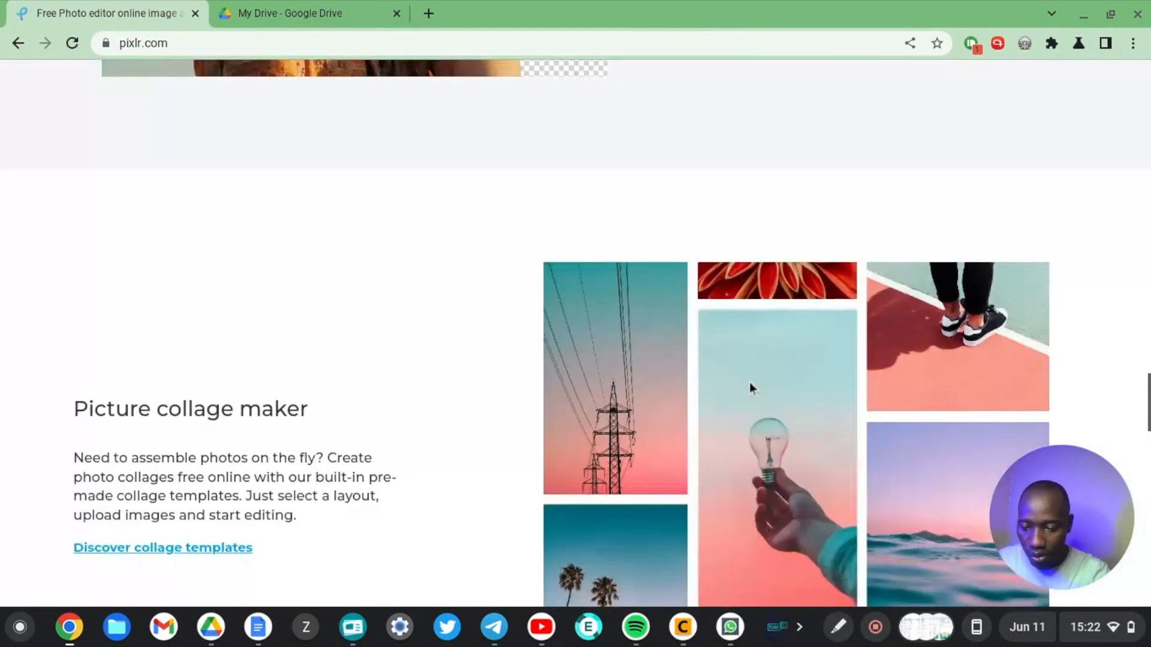
scroll(749, 383, "down", 5)
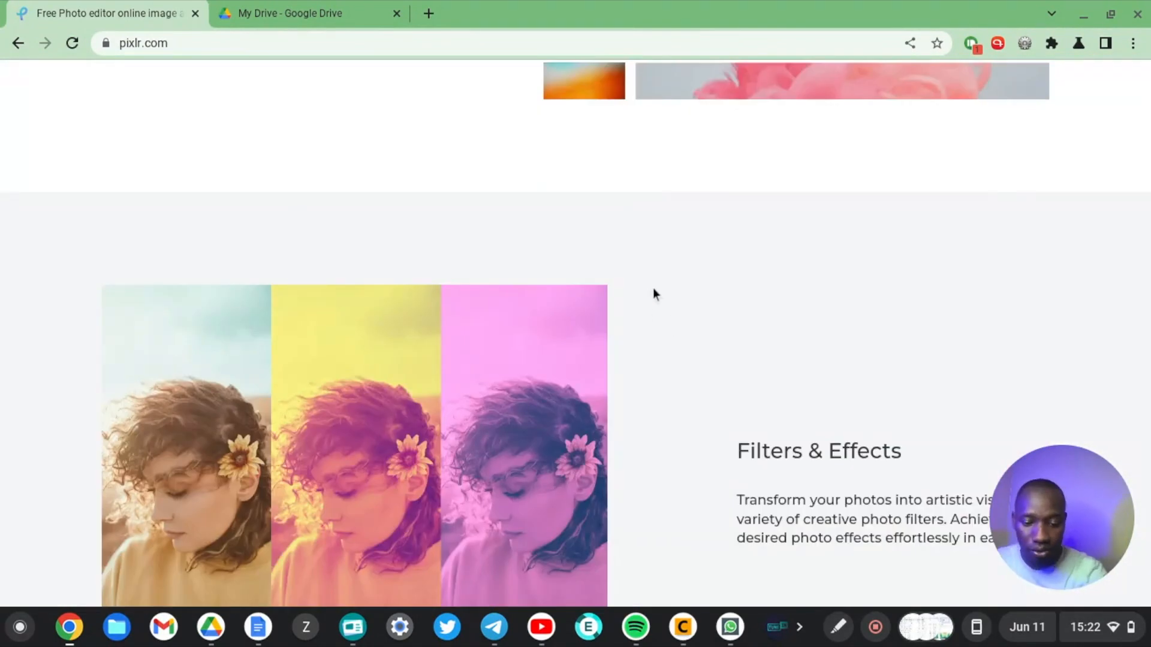
scroll(599, 262, "down", 3)
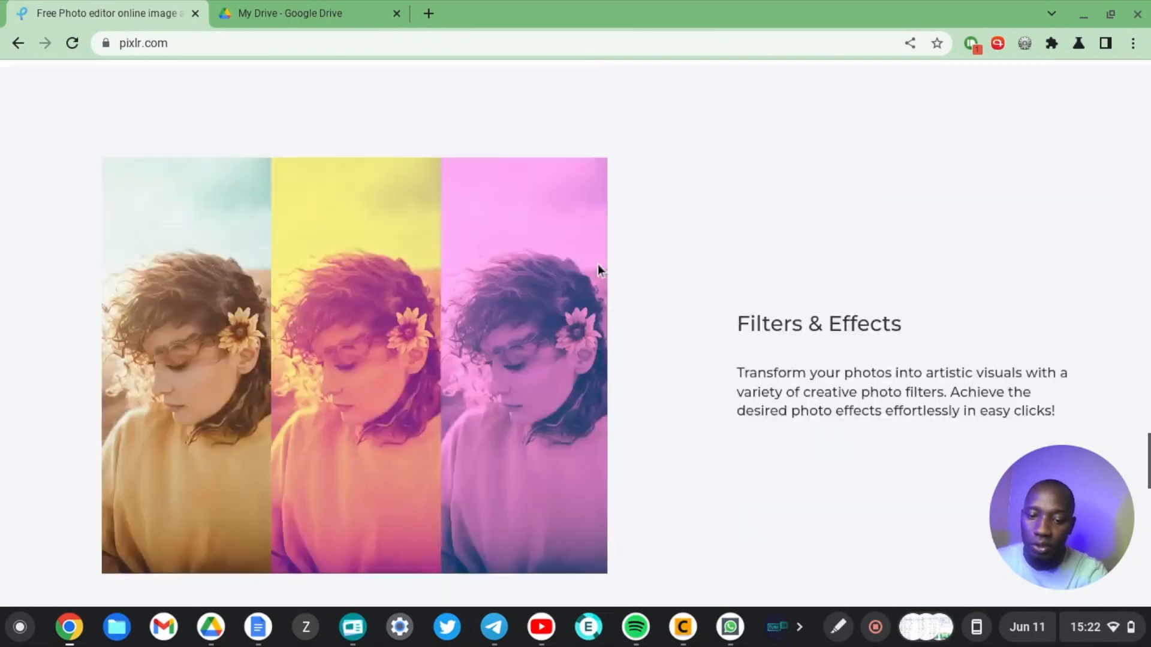
scroll(599, 263, "down", 5)
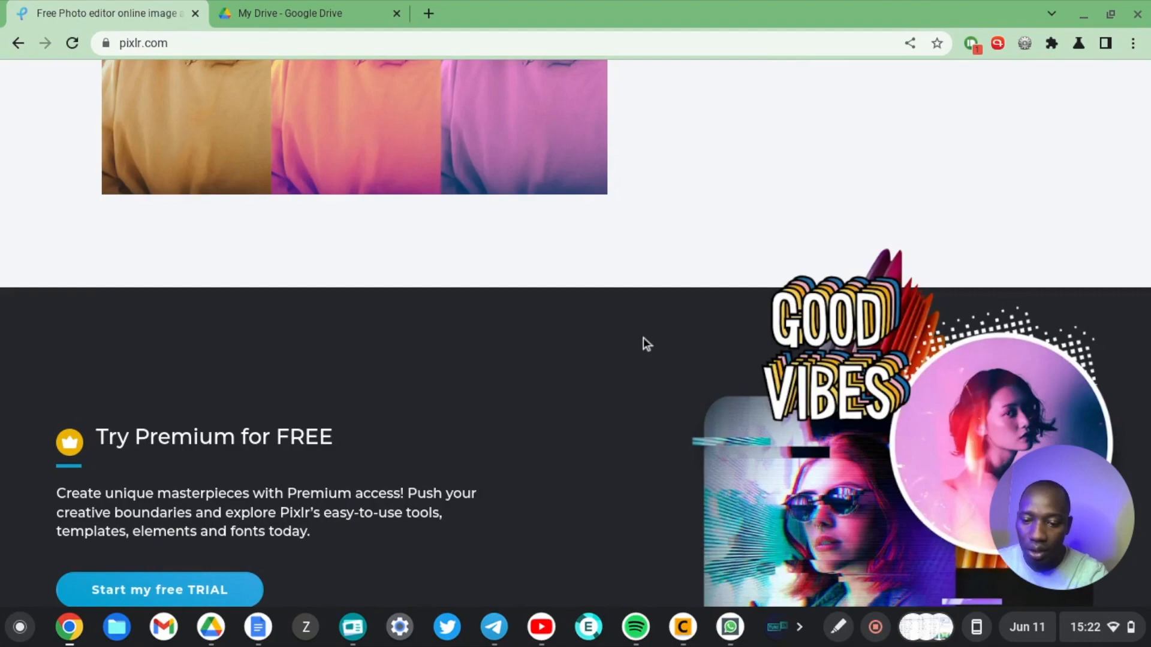
scroll(643, 338, "down", 5)
scroll(643, 337, "up", 8)
scroll(647, 335, "up", 6)
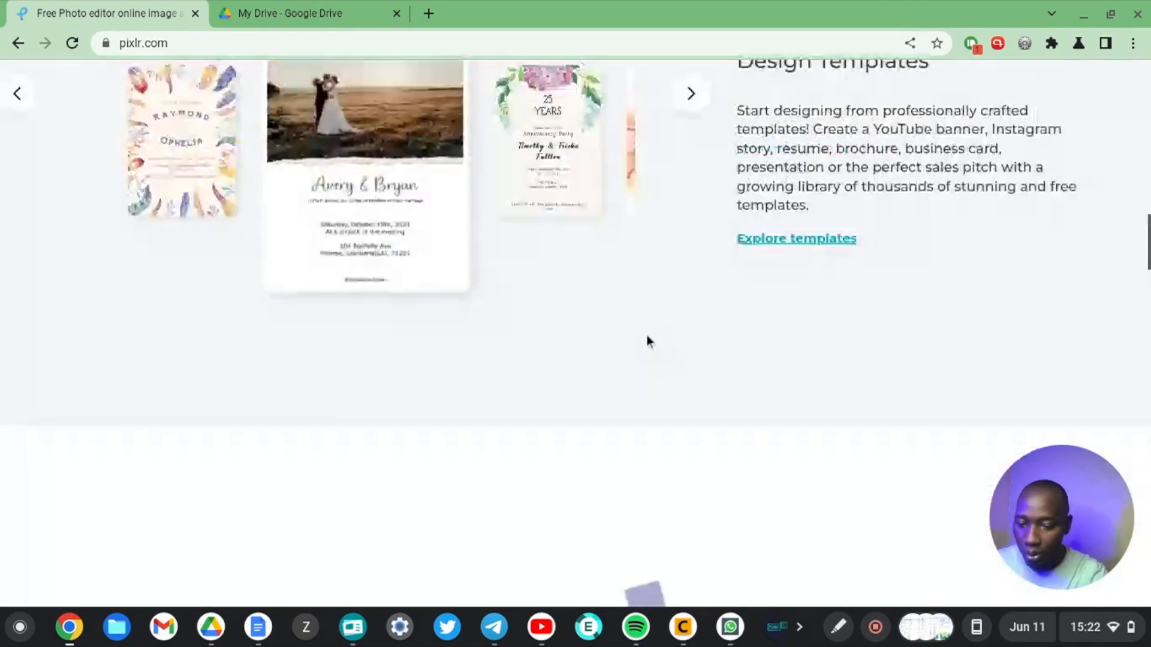
scroll(647, 335, "up", 3)
scroll(646, 335, "up", 3)
scroll(647, 335, "up", 3)
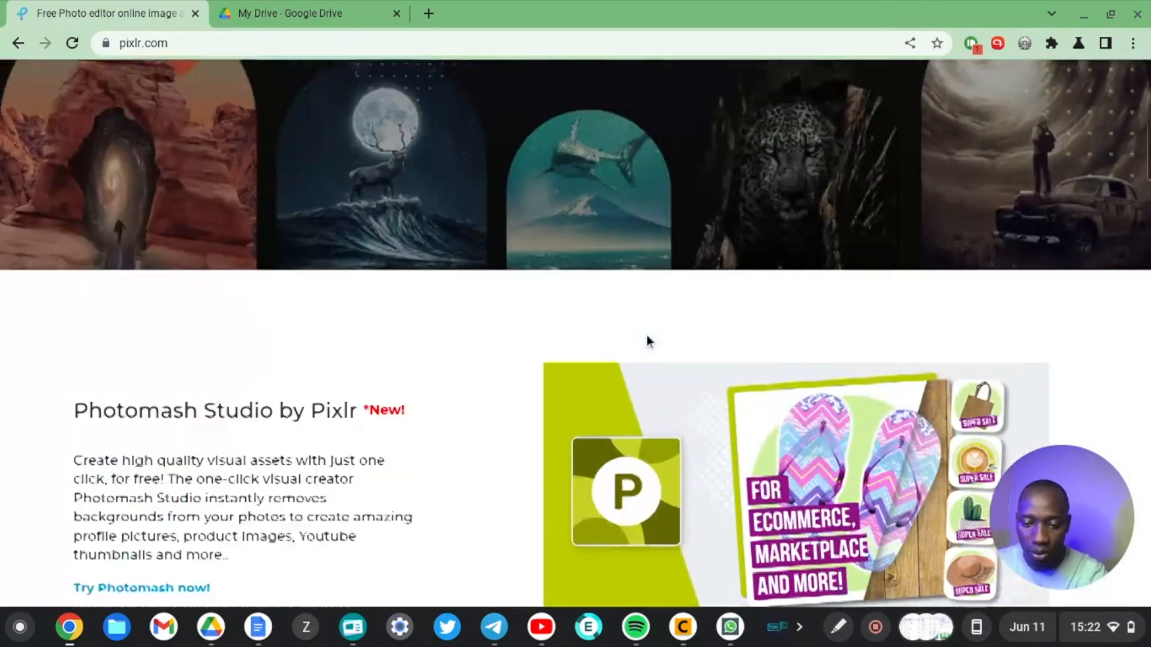
scroll(647, 336, "up", 5)
scroll(646, 335, "up", 3)
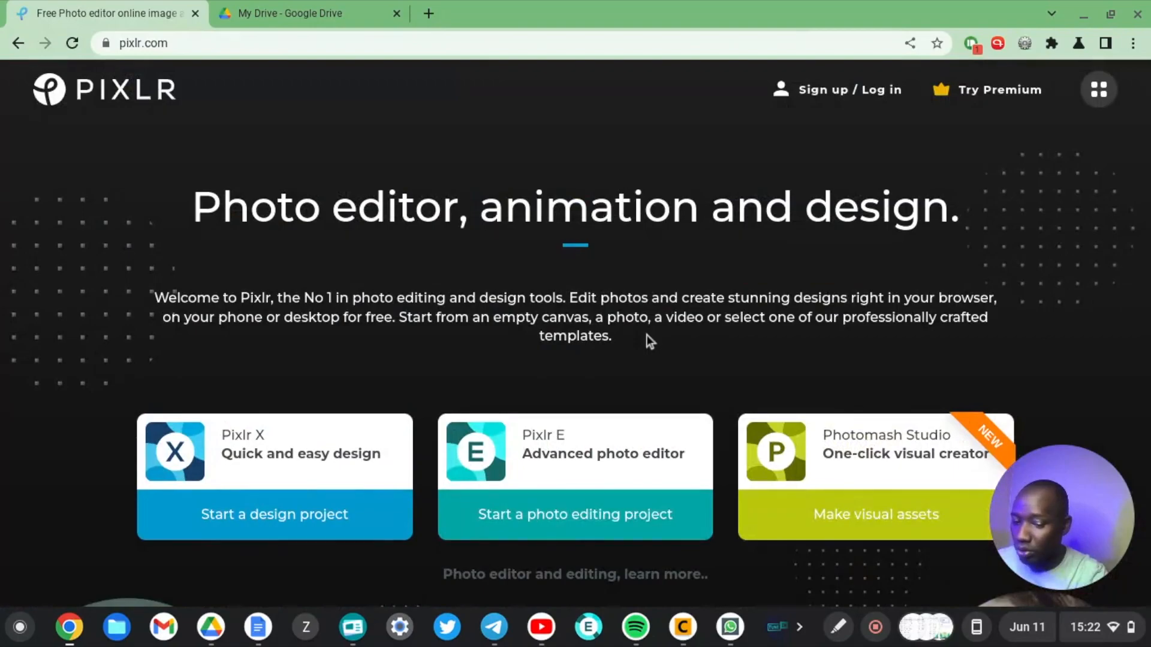
key("alt+Tab")
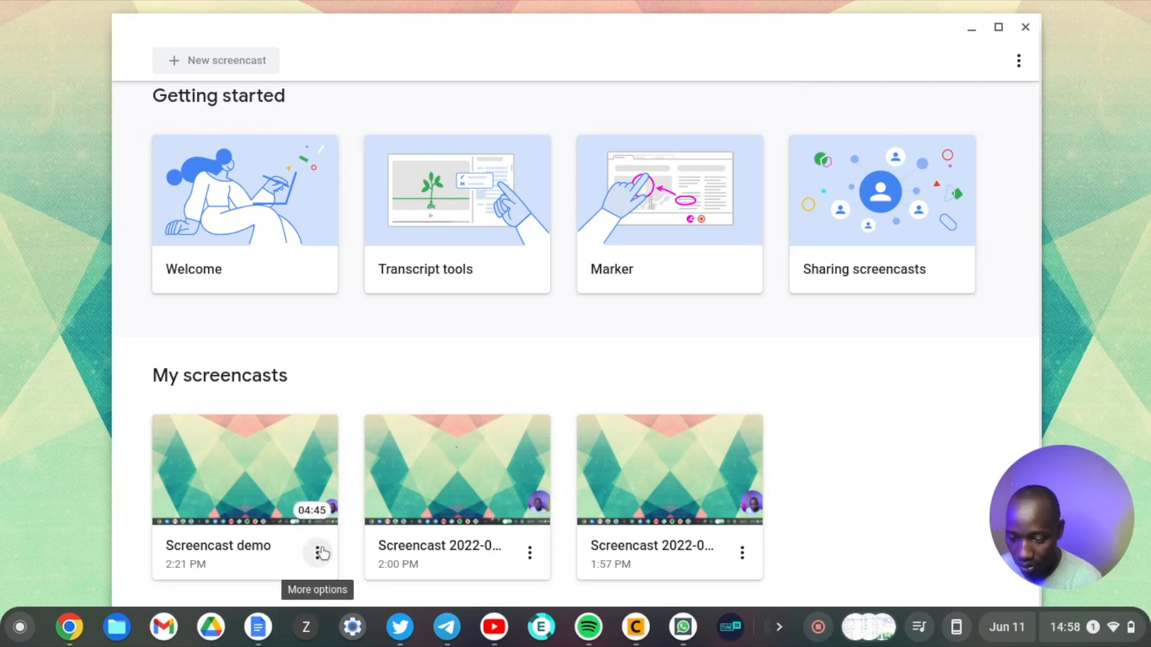
From Drive, open the Screencast demo.webm preview and start playback.
left_click(213, 627)
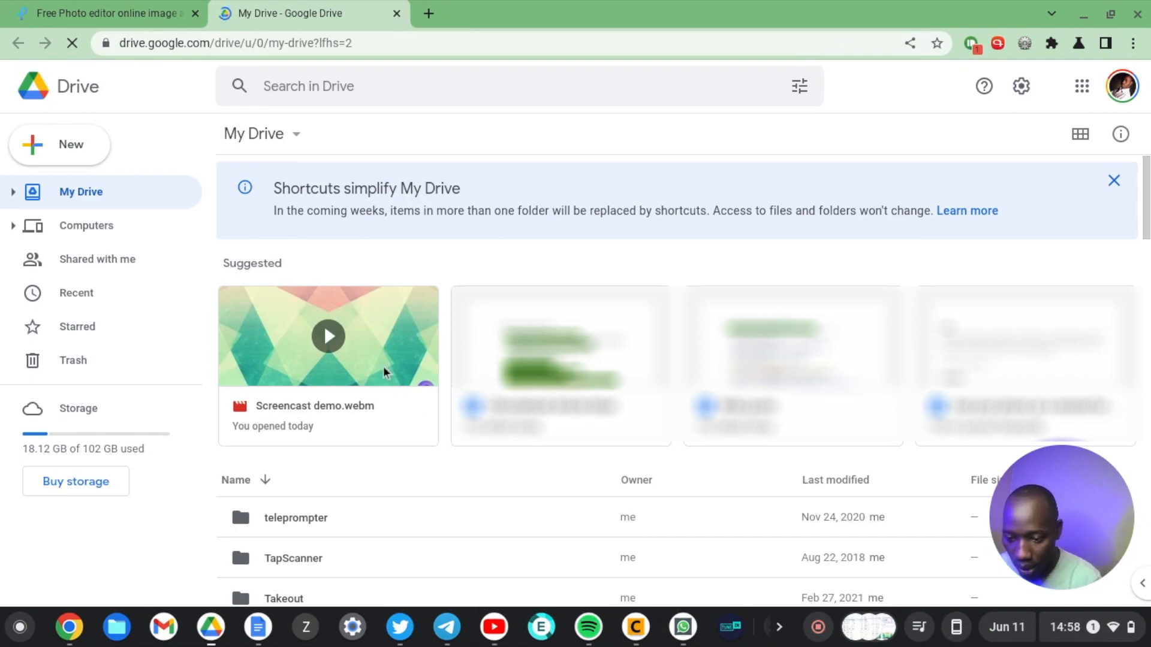
left_click(378, 359)
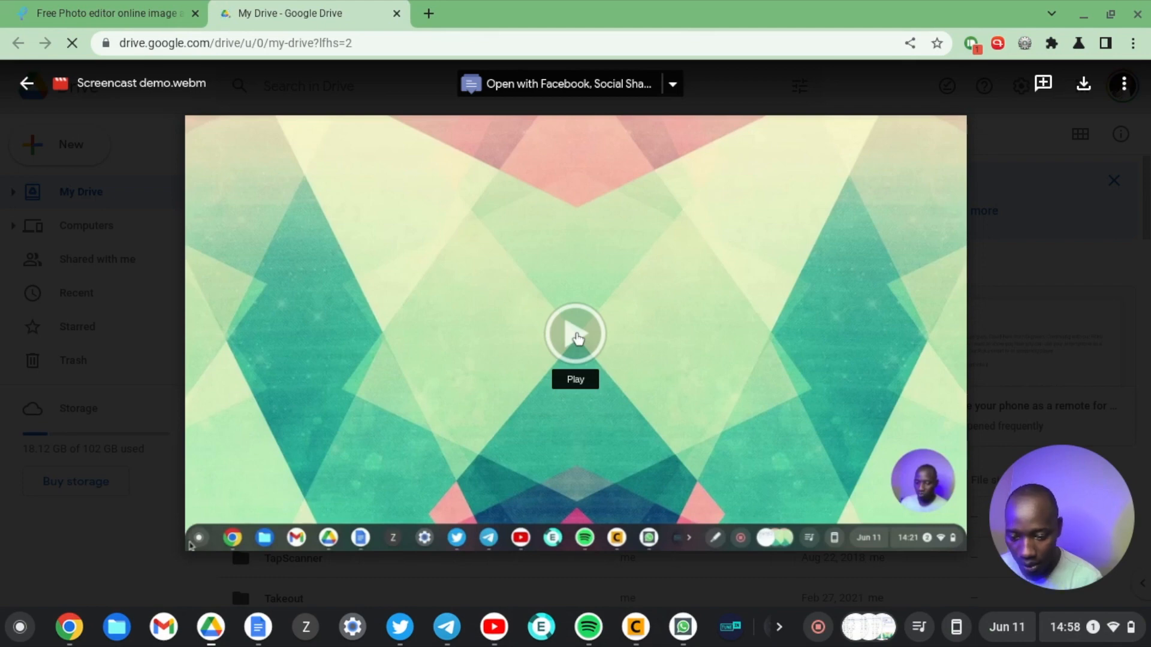
left_click(577, 337)
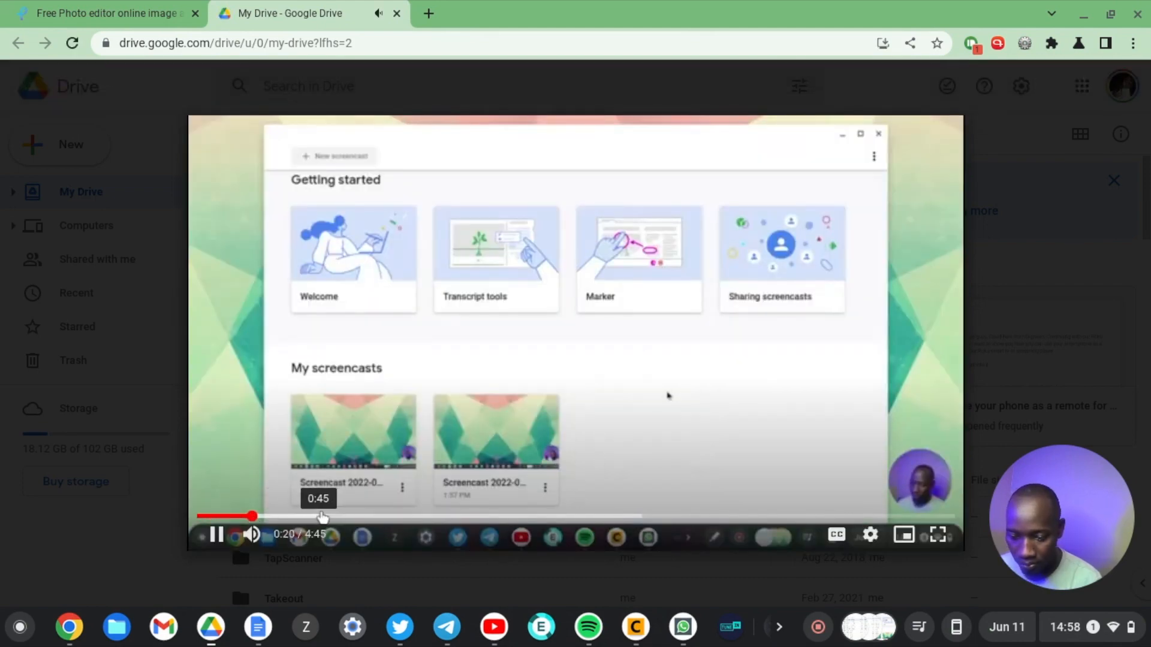
Skip to 0:50, then to 3:24 where Pixlr appears, and pause the video.
left_click(330, 517)
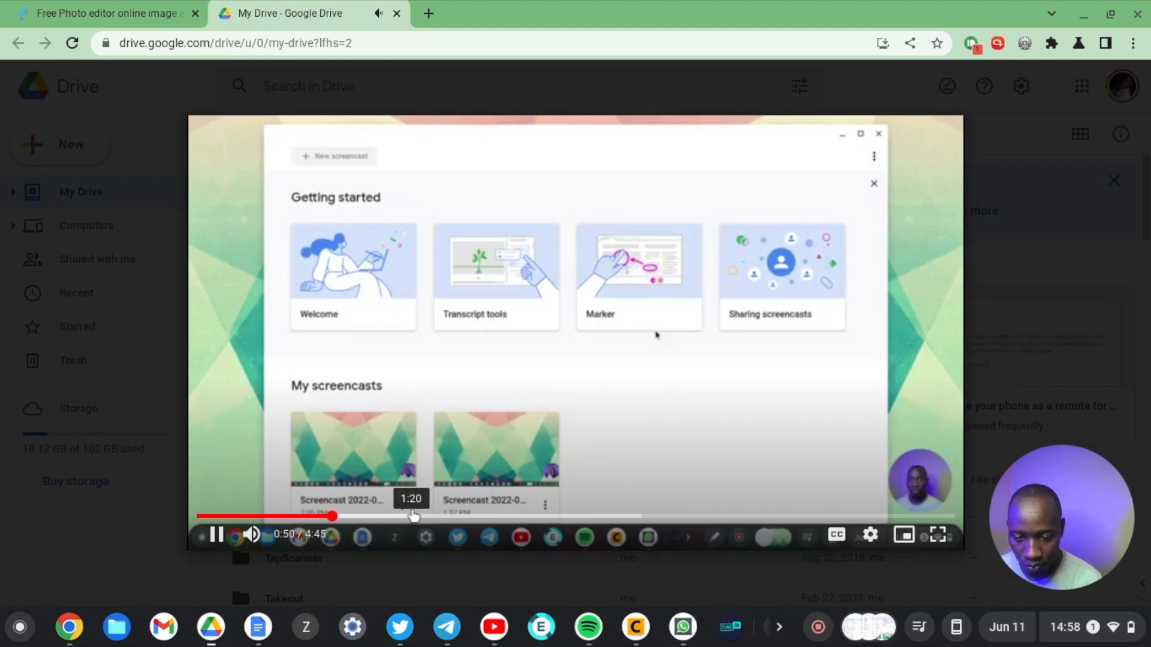
left_click(737, 517)
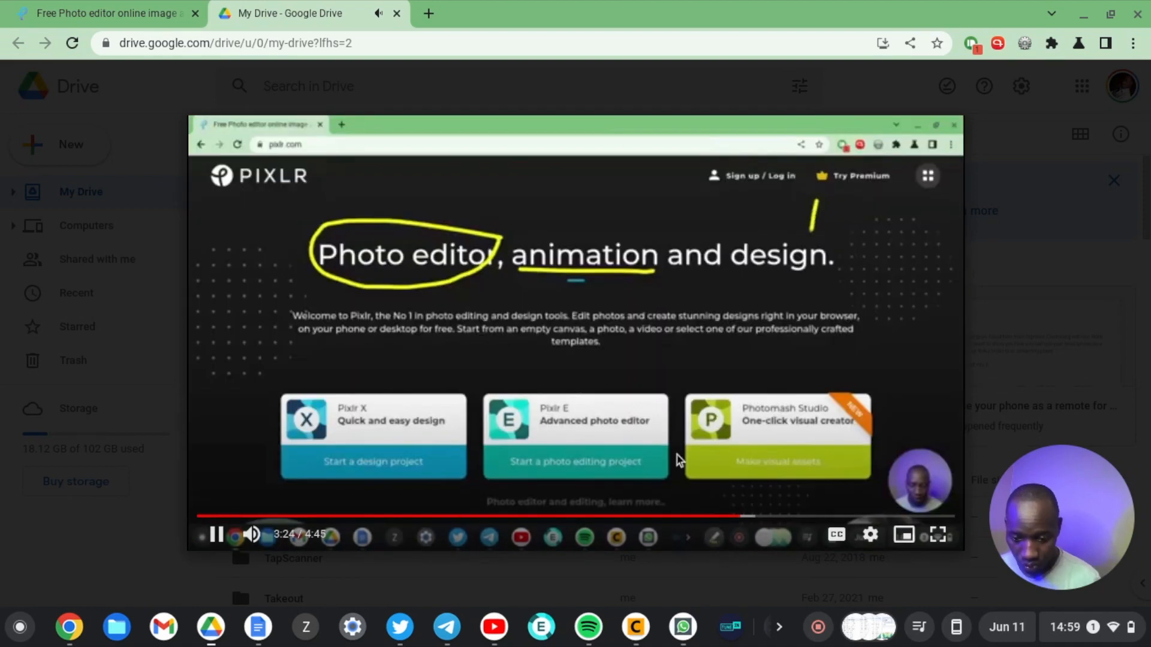
left_click(680, 459)
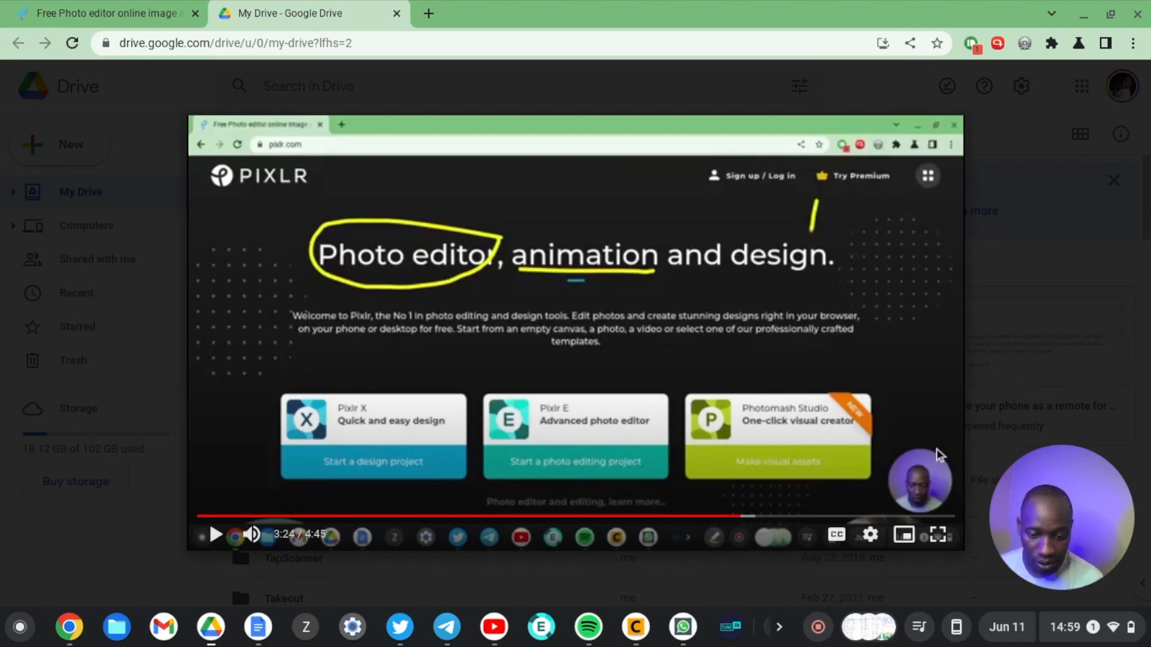
mouse_move(1098, 121)
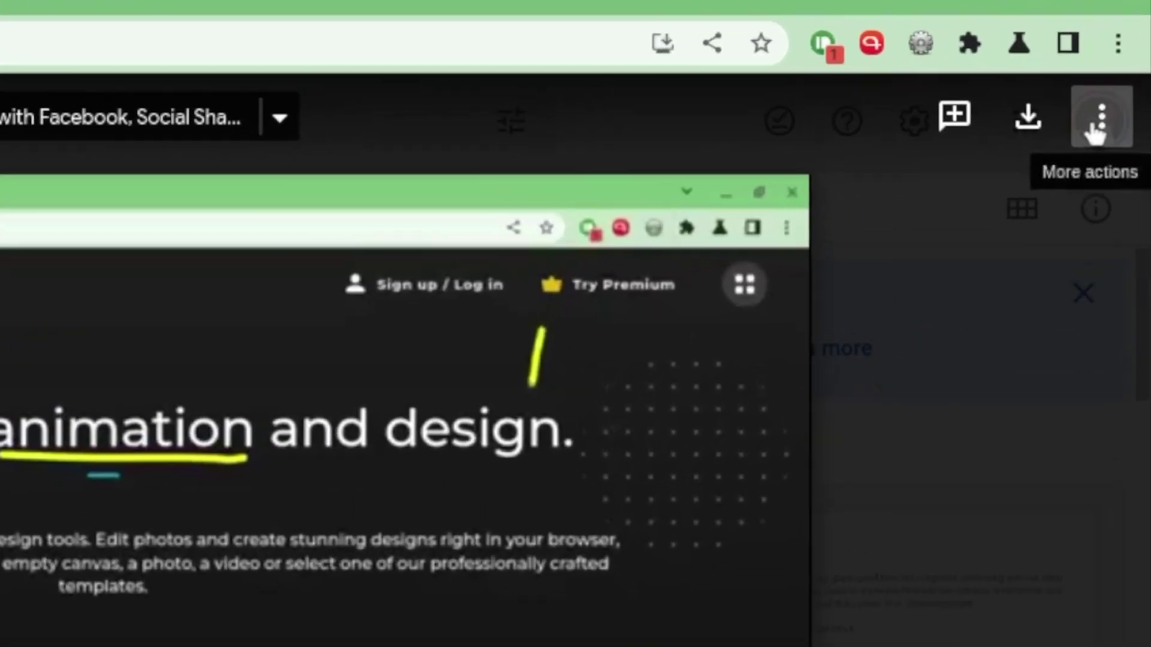
Open and close the sharing settings for Screencast demo.webm unchanged, then close Drive to reveal Screencast.
left_click(1125, 84)
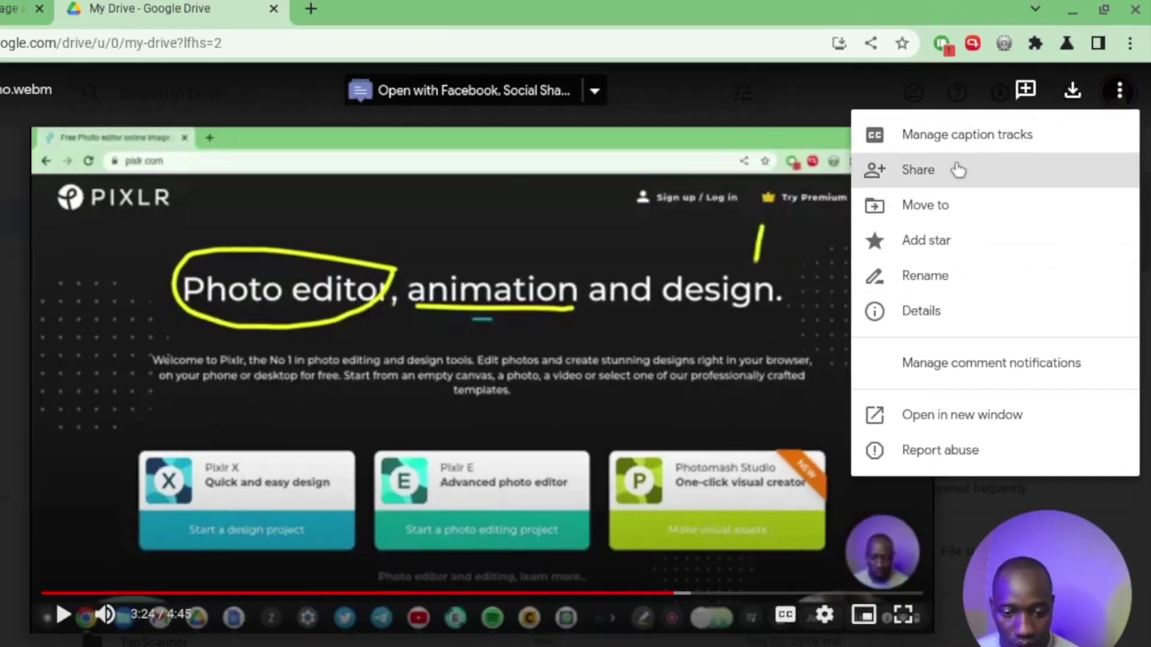
left_click(918, 169)
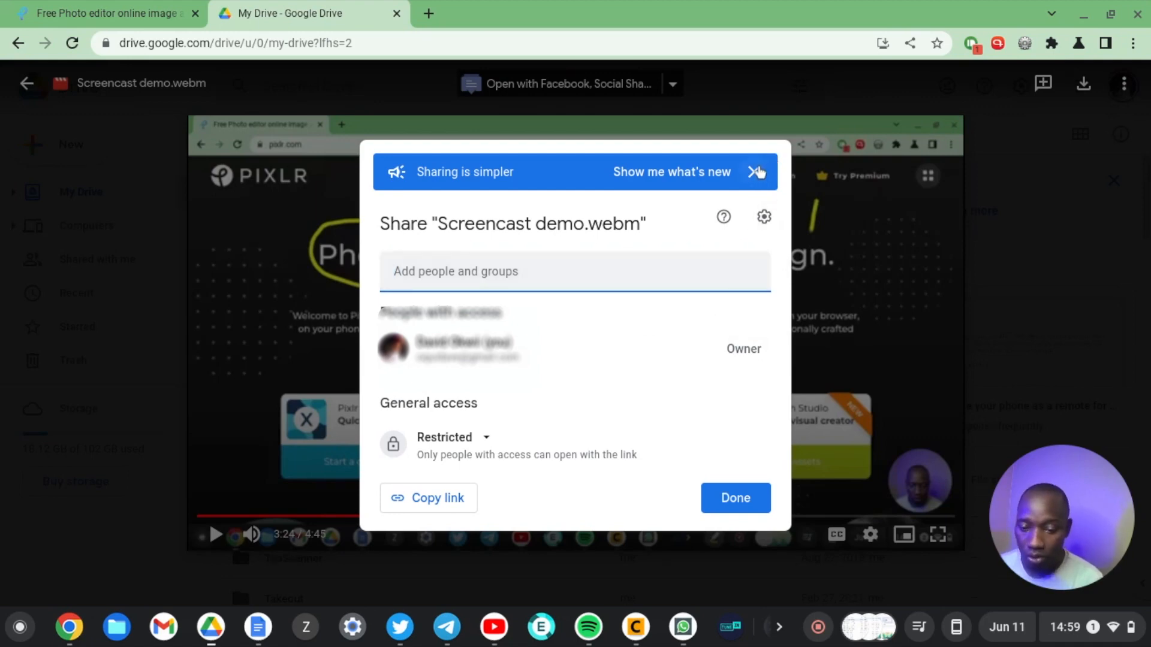
left_click(756, 171)
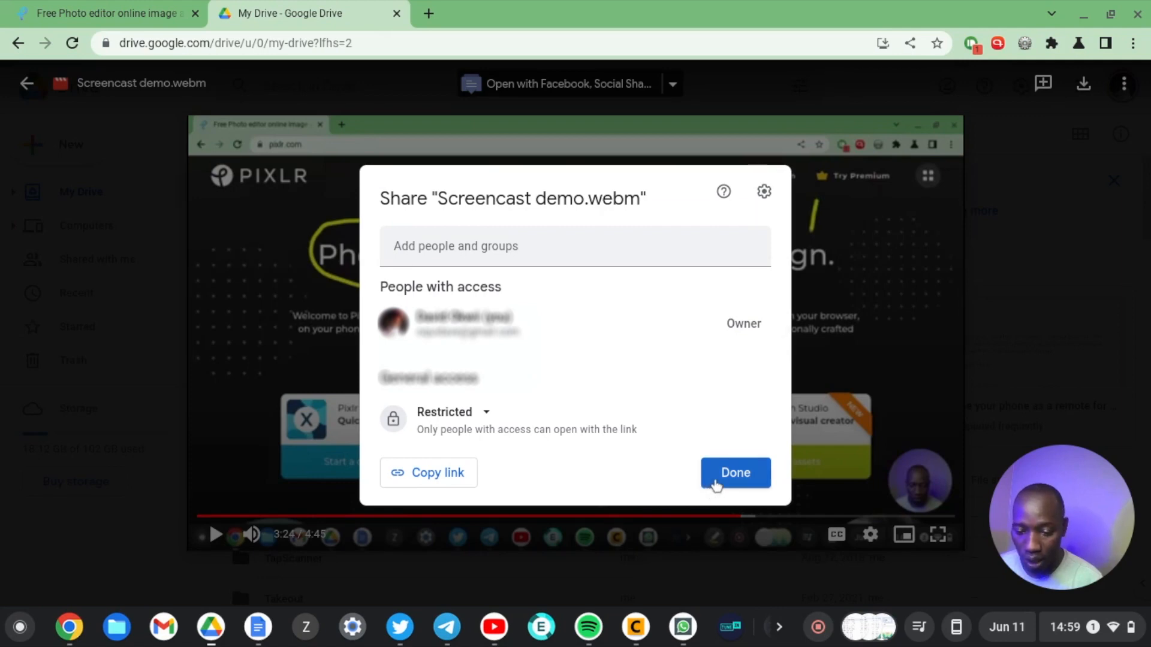
left_click(720, 477)
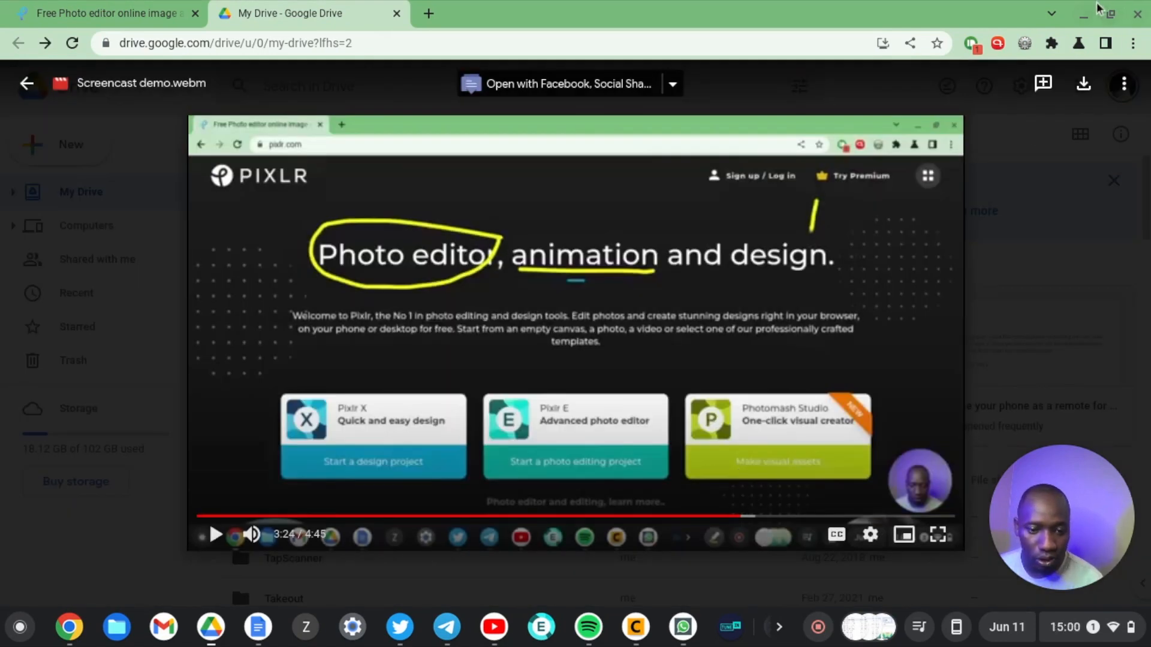
left_click(1136, 13)
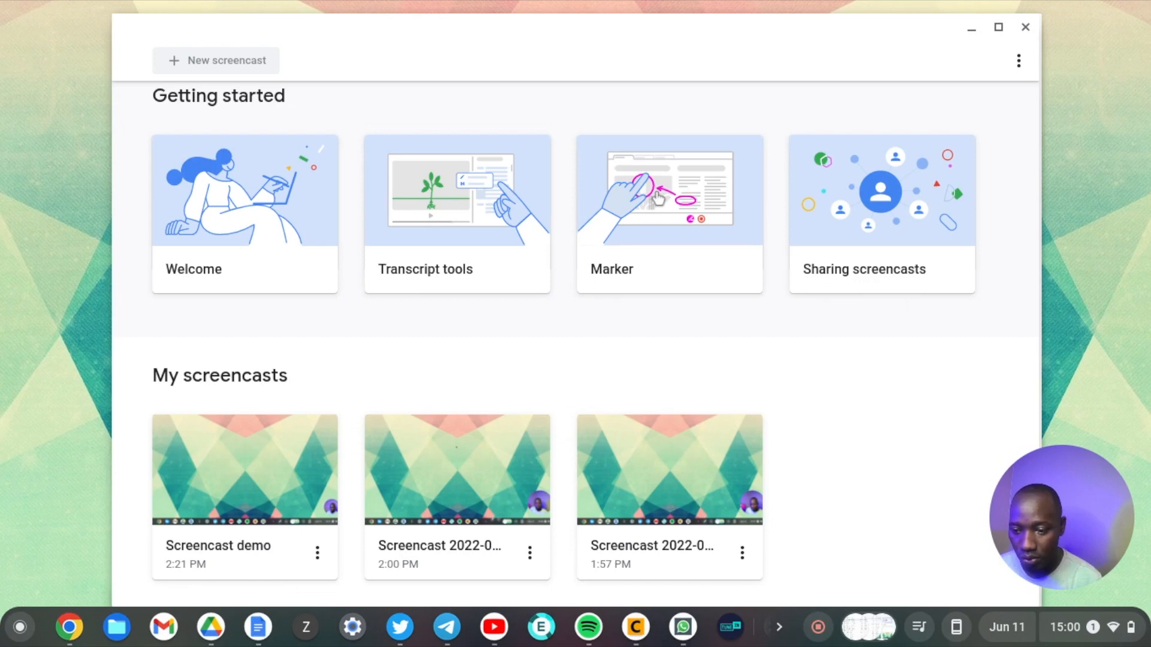
Share the Screencast demo recording with anyone who has the link and copy that link.
left_click(252, 467)
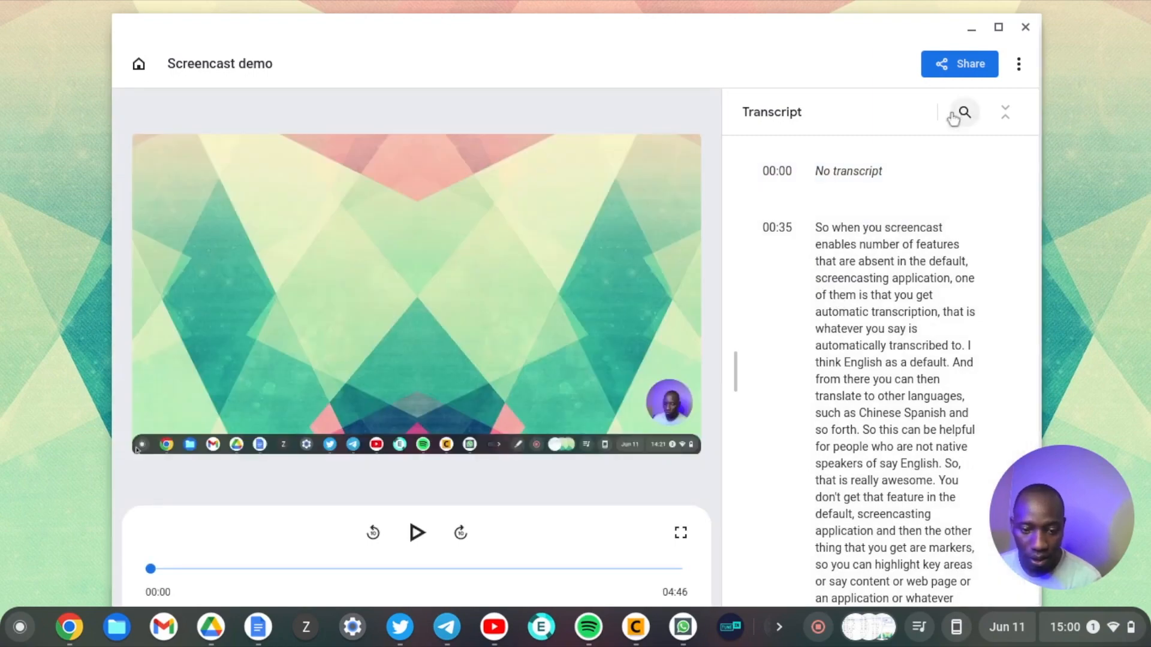
left_click(961, 67)
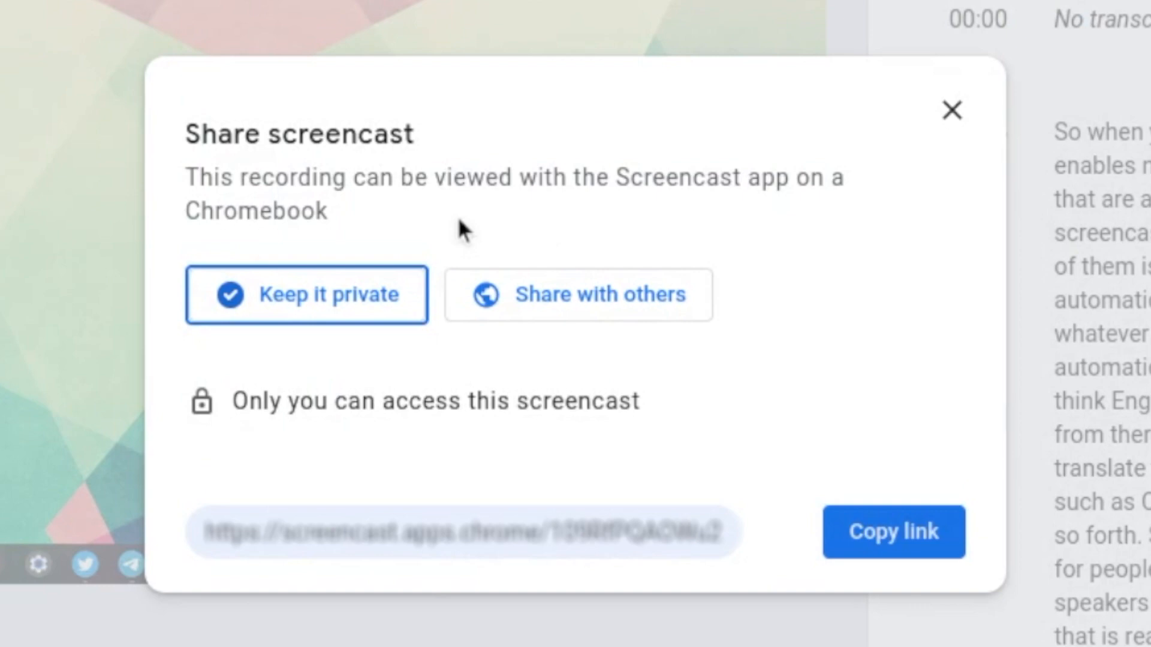
left_click(583, 299)
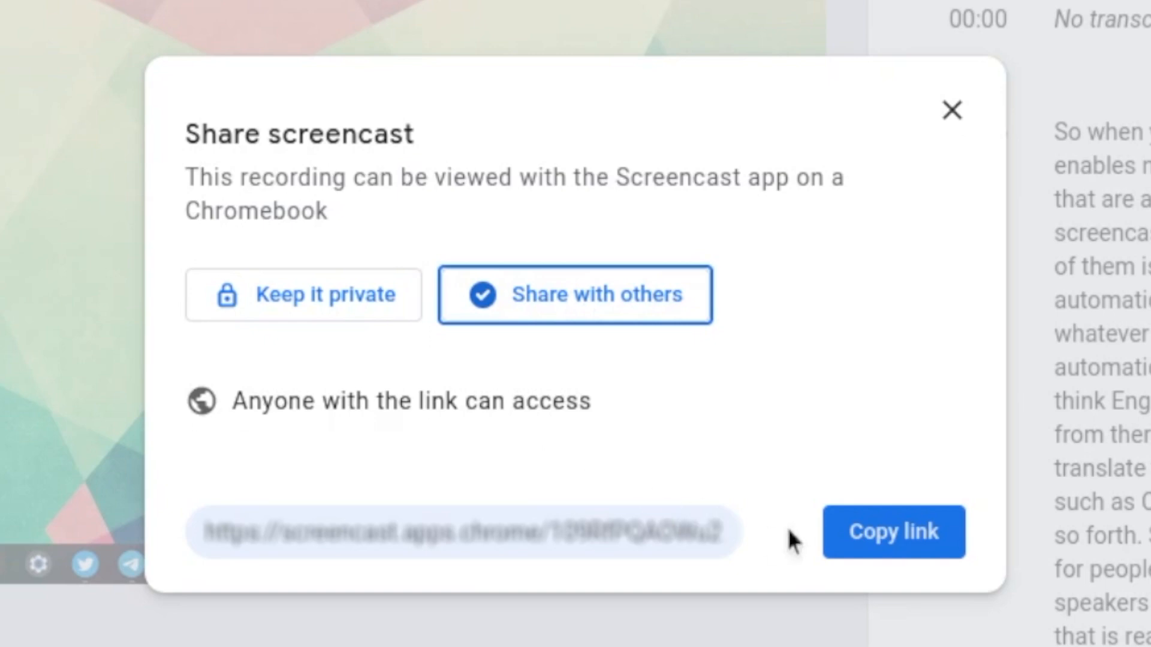
left_click(893, 531)
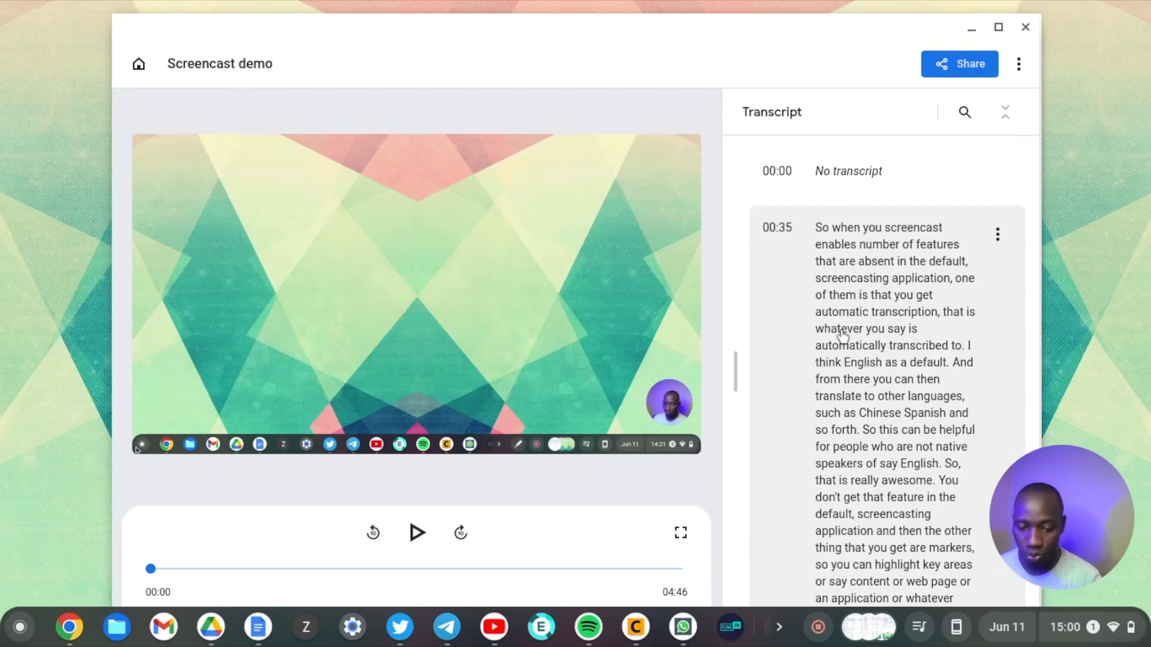
scroll(843, 334, "down", 10)
scroll(843, 334, "down", 10)
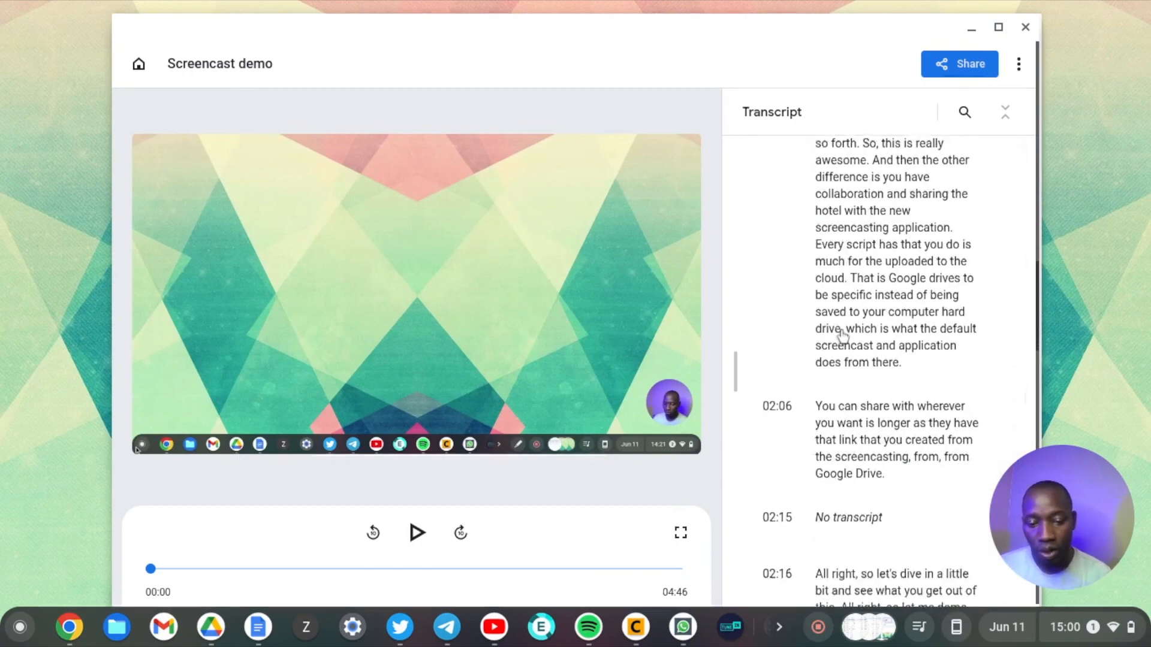
scroll(843, 335, "down", 4)
scroll(843, 335, "down", 3)
scroll(843, 335, "down", 5)
mouse_move(878, 347)
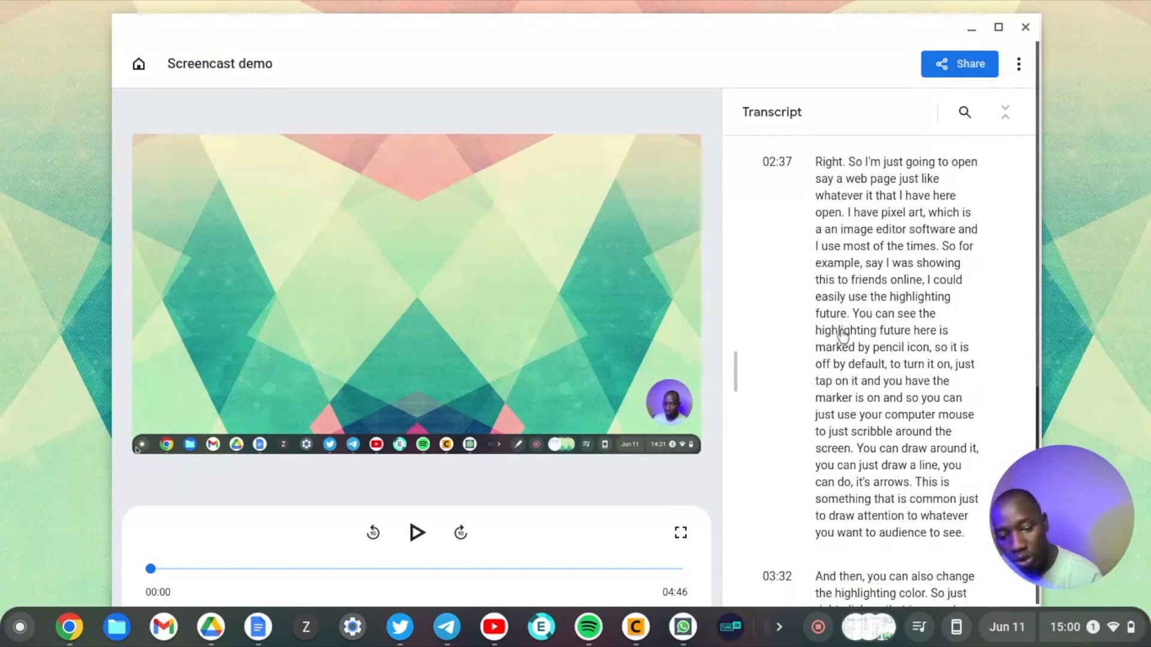
scroll(843, 335, "down", 3)
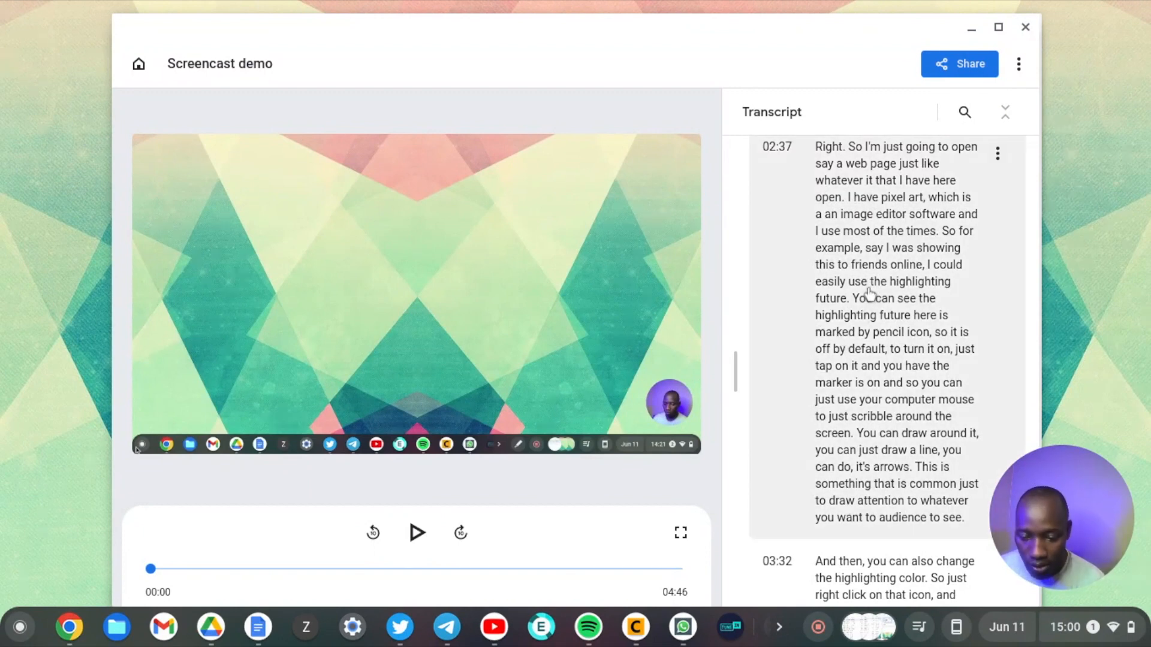
Play the Screencast demo recording until the Pixlr homepage appears around 3:00.
left_click(417, 533)
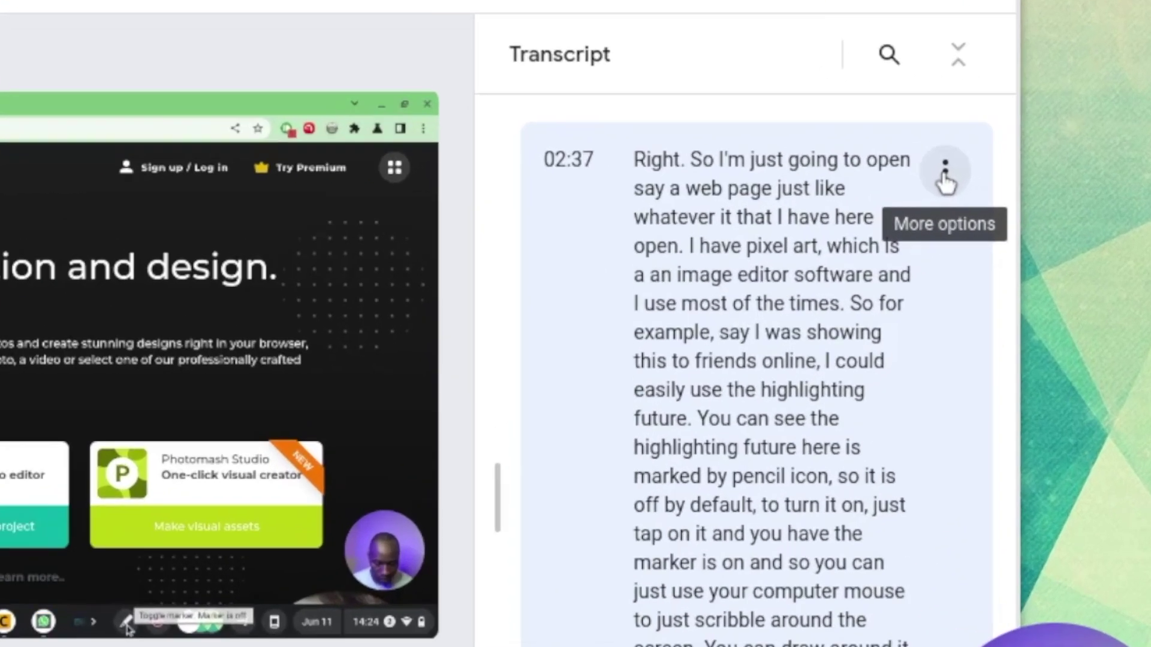
Edit the 02:37 transcript section so "pixel art" reads "pixlr" and save it.
left_click(997, 180)
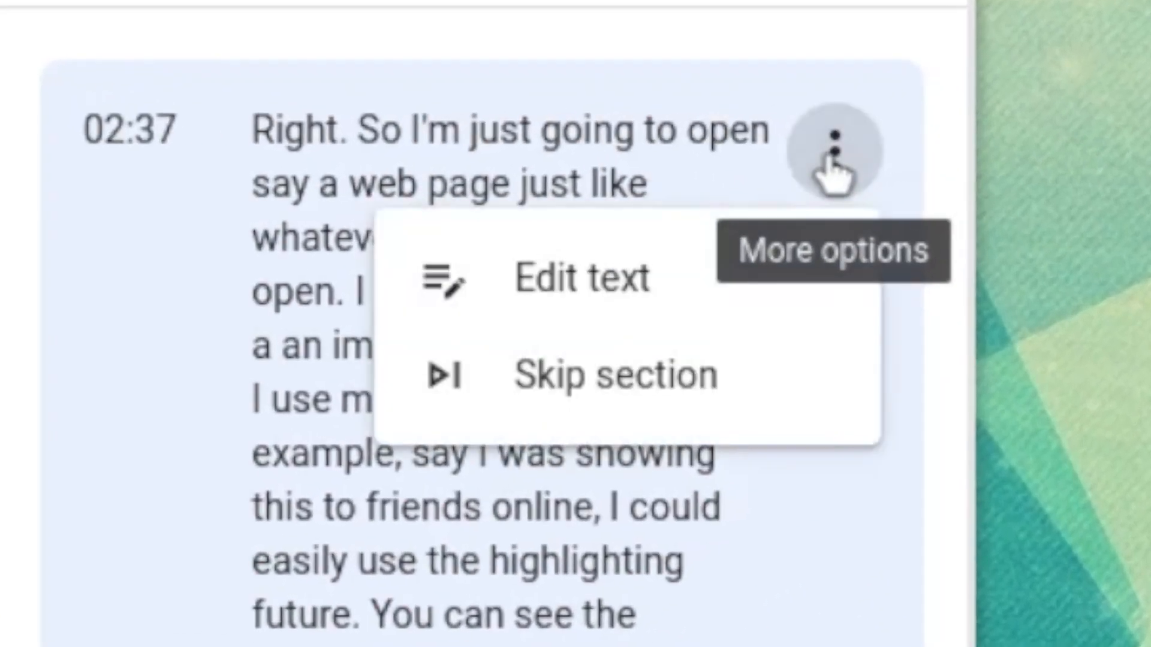
left_click(676, 280)
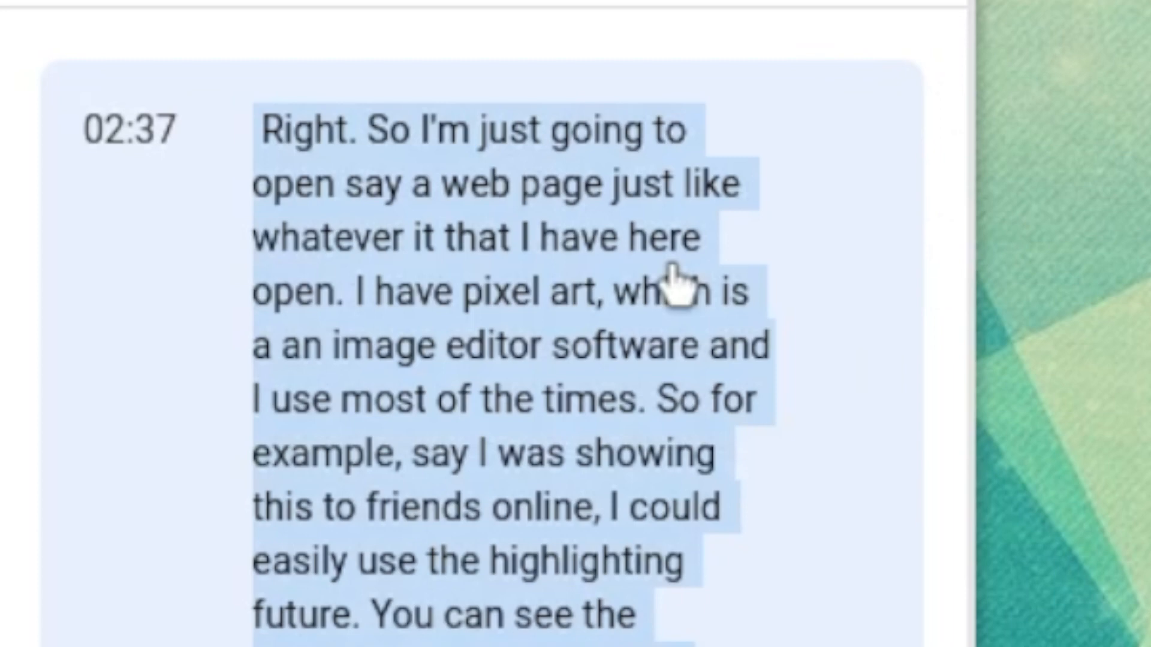
left_click(604, 290)
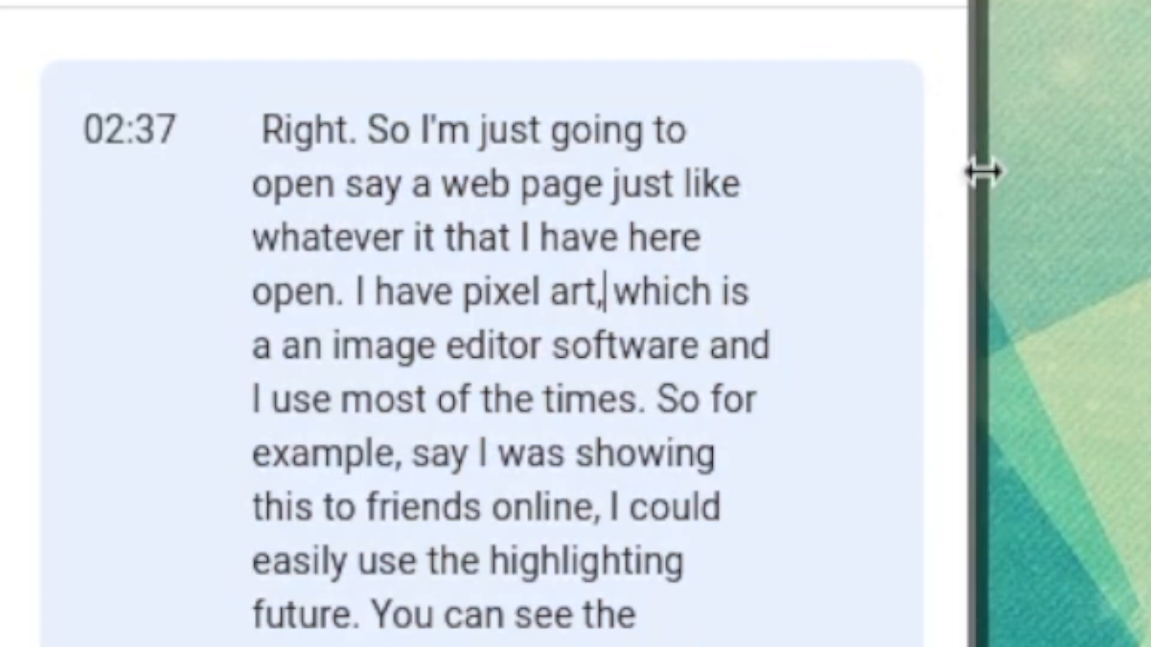
key("BackSpace")
key("BackSpace")
key("BackSpace")
key("BackSpace")
key("BackSpace")
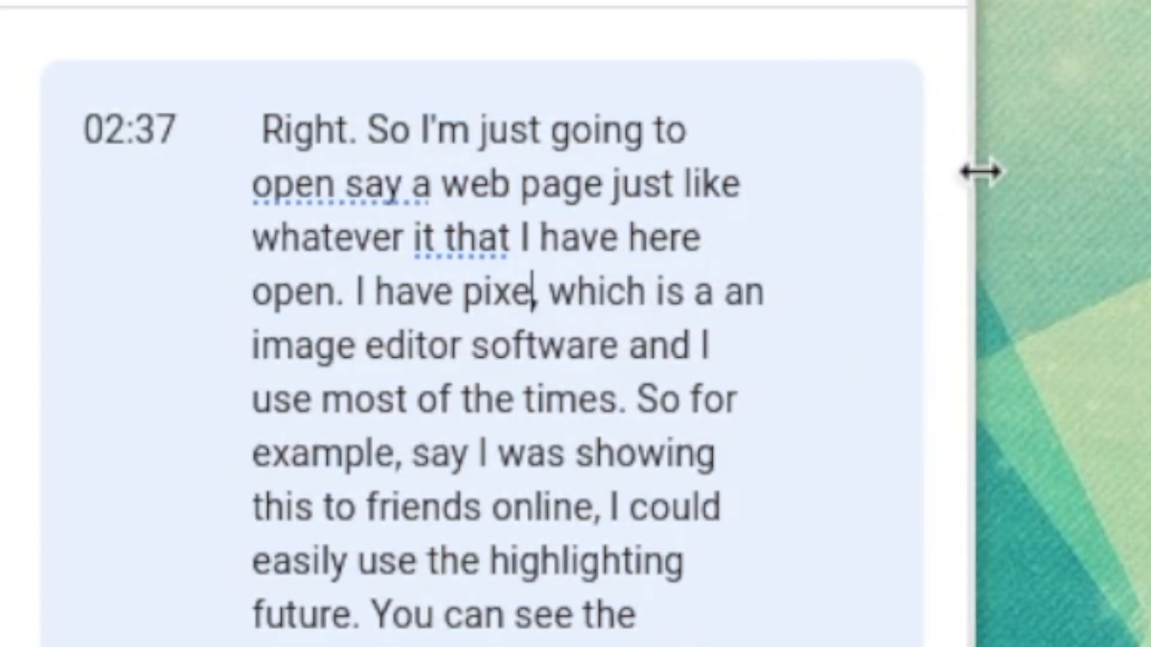
key("BackSpace")
type("lr")
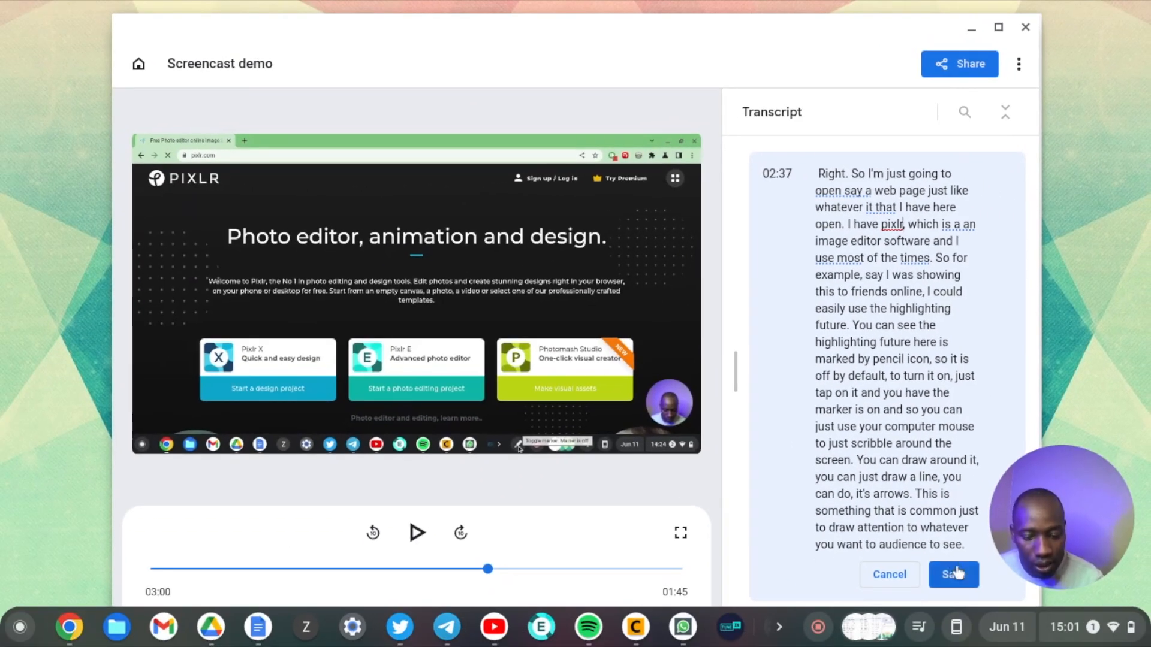
left_click(953, 575)
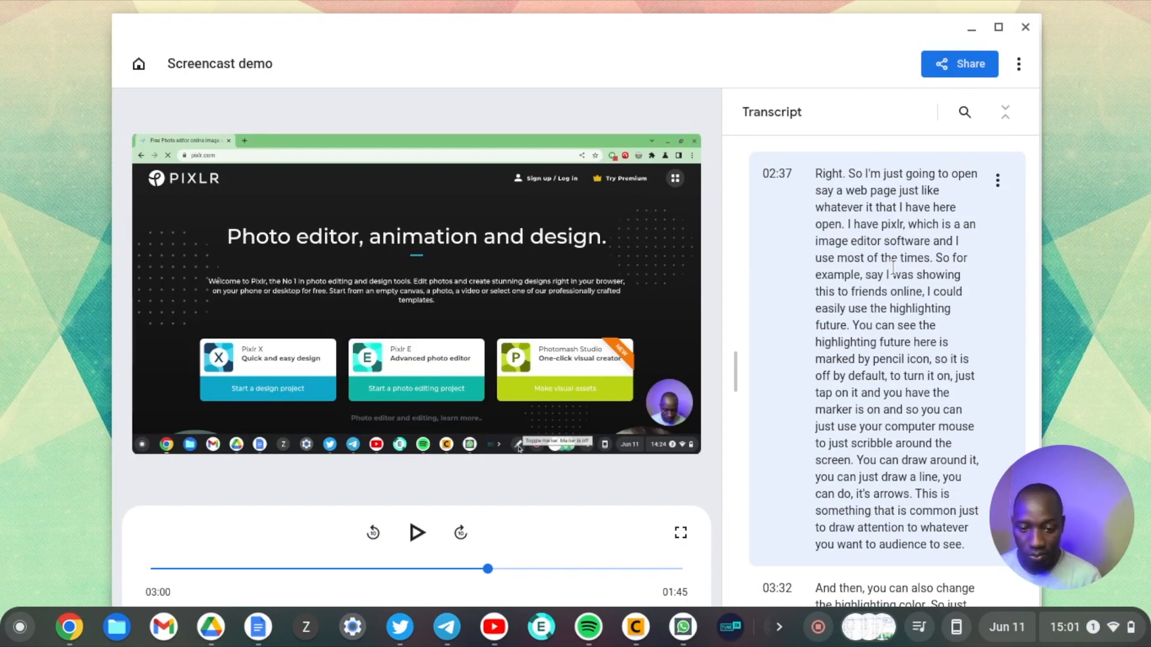
scroll(892, 268, "down", 3)
scroll(893, 268, "down", 3)
scroll(892, 268, "down", 2)
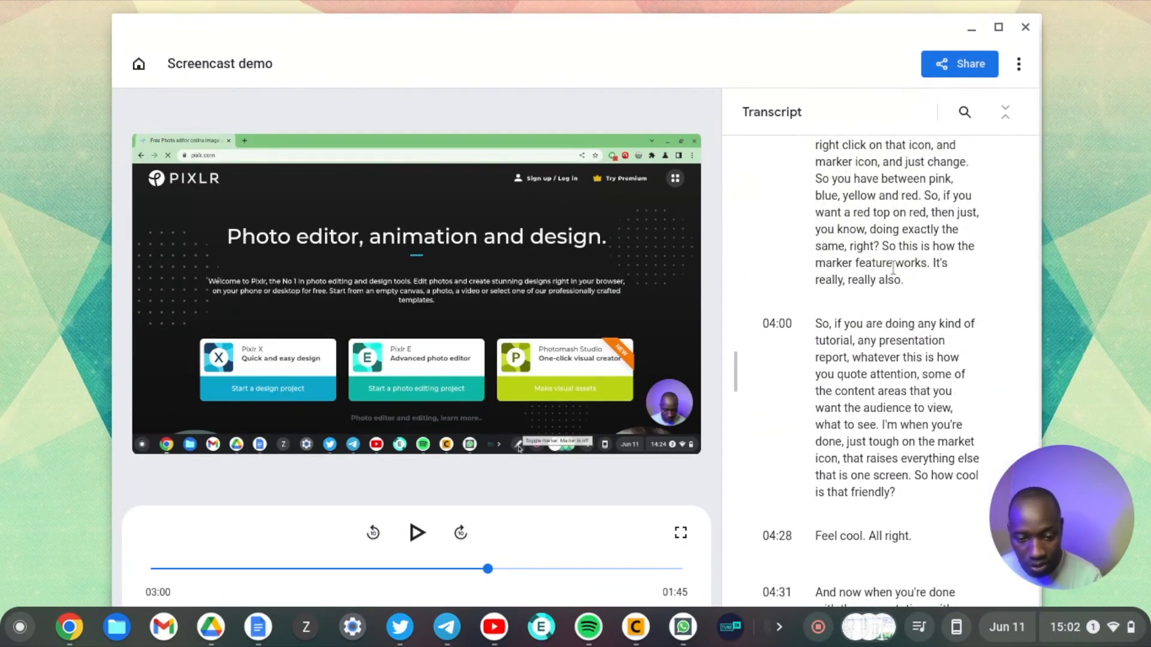
mouse_move(886, 405)
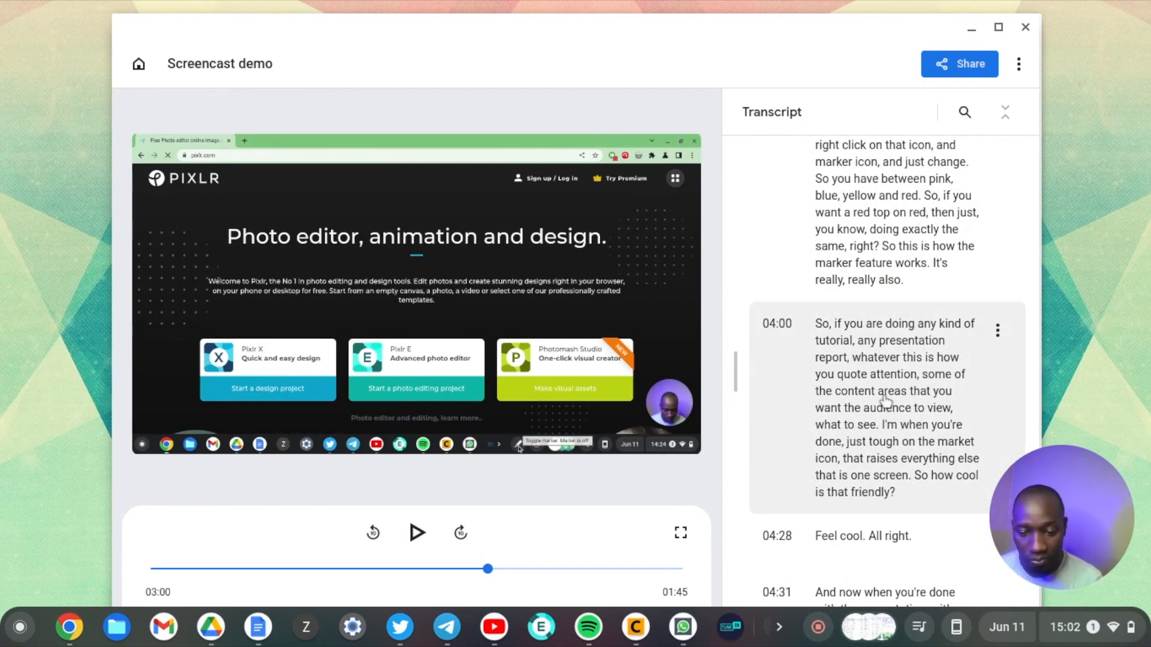
Jump the demo playback to the 04:00 transcript section showing the marker annotations.
left_click(886, 400)
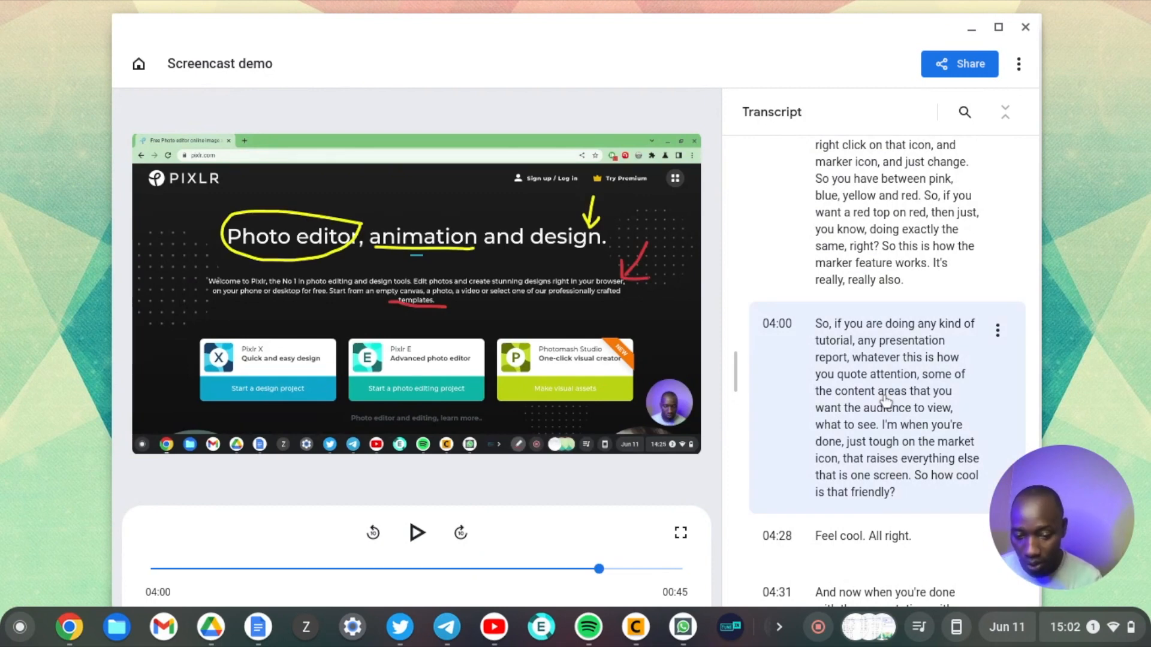
scroll(886, 400, "up", 1)
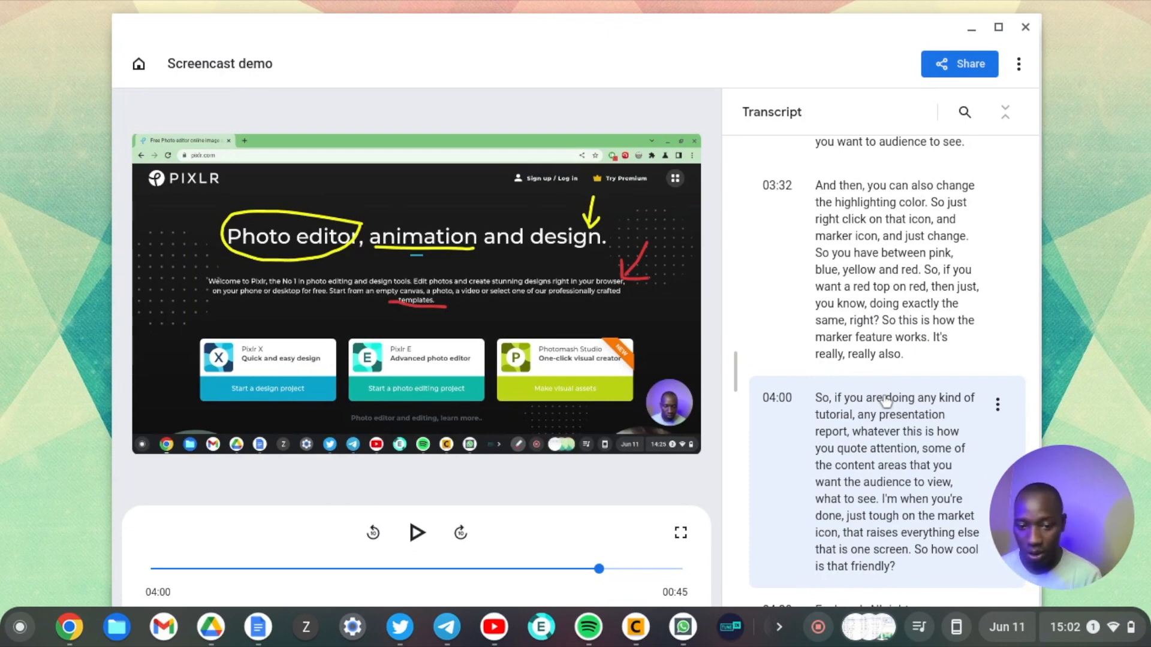
left_click(139, 65)
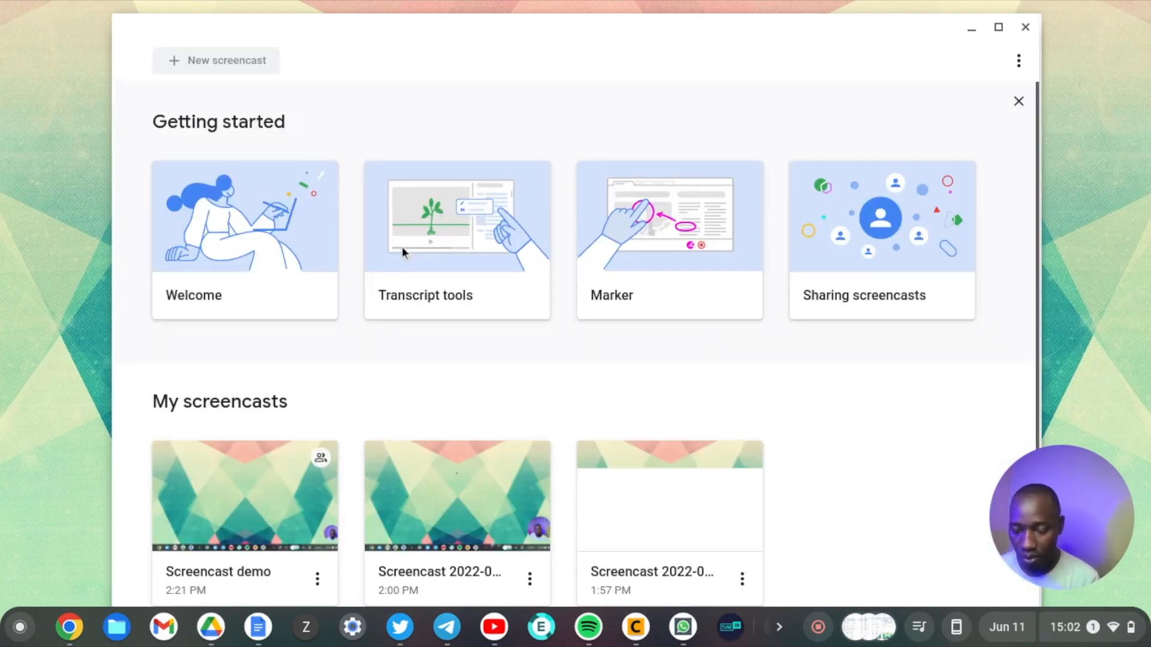
scroll(403, 246, "down", 1)
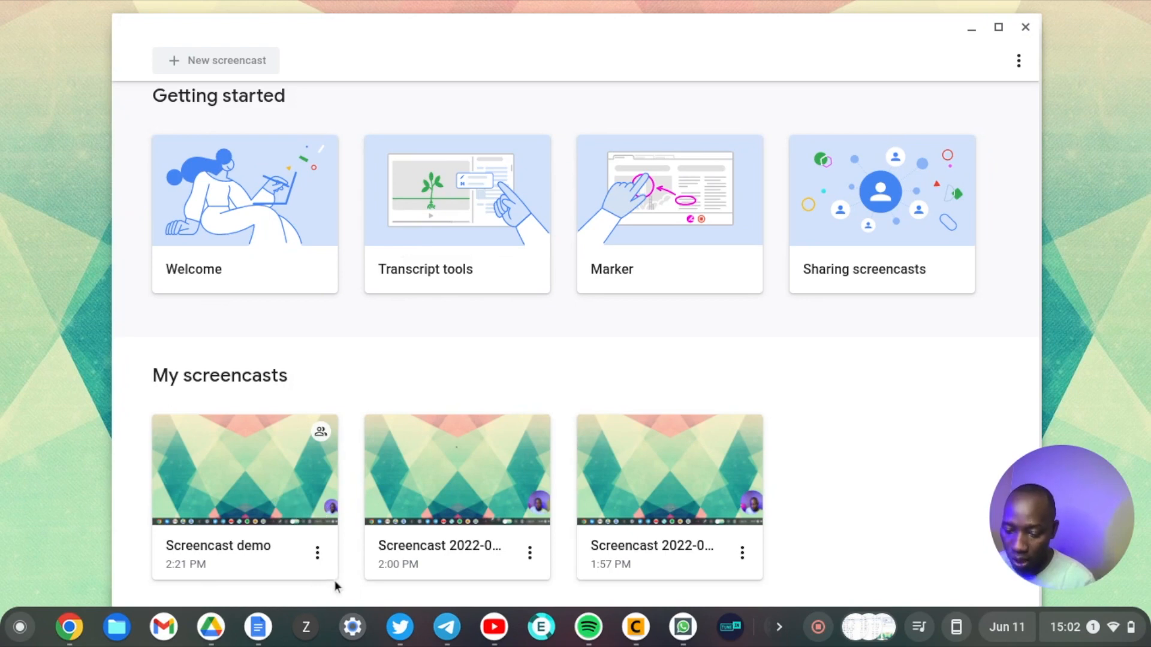
left_click(318, 552)
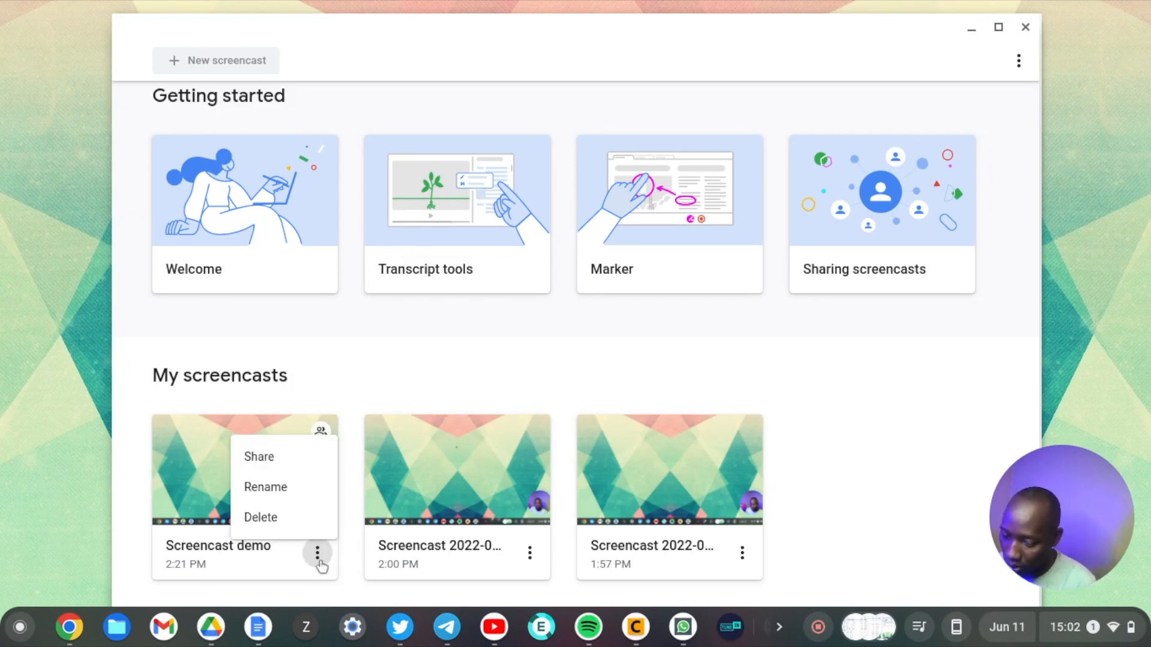
left_click(183, 441)
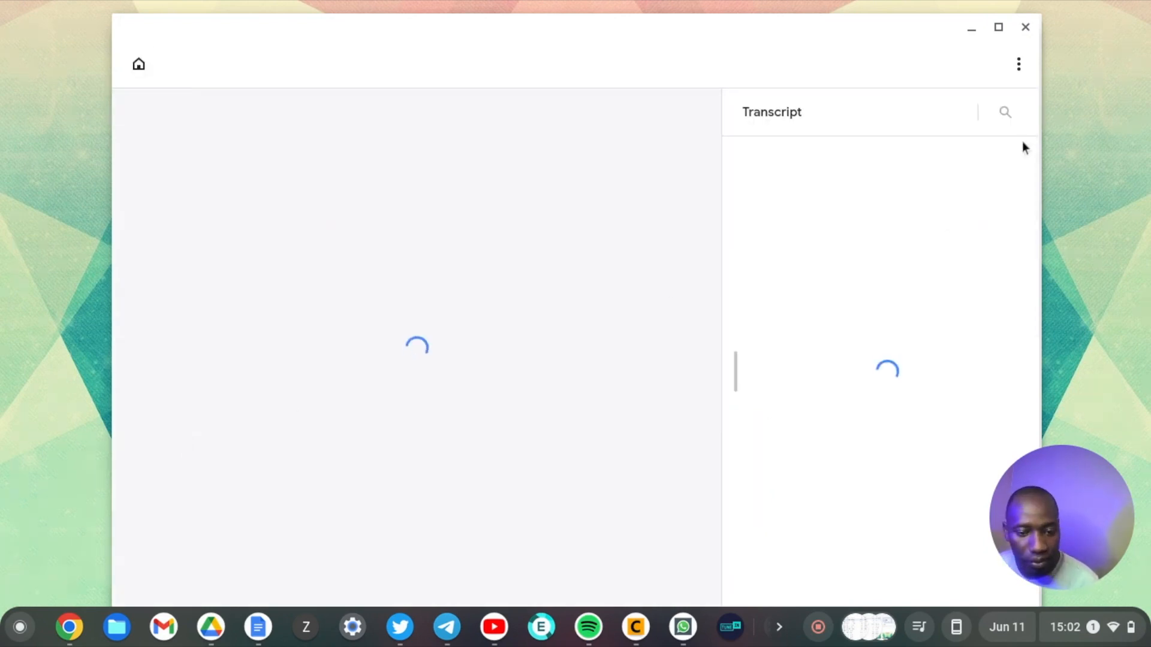
left_click(1019, 64)
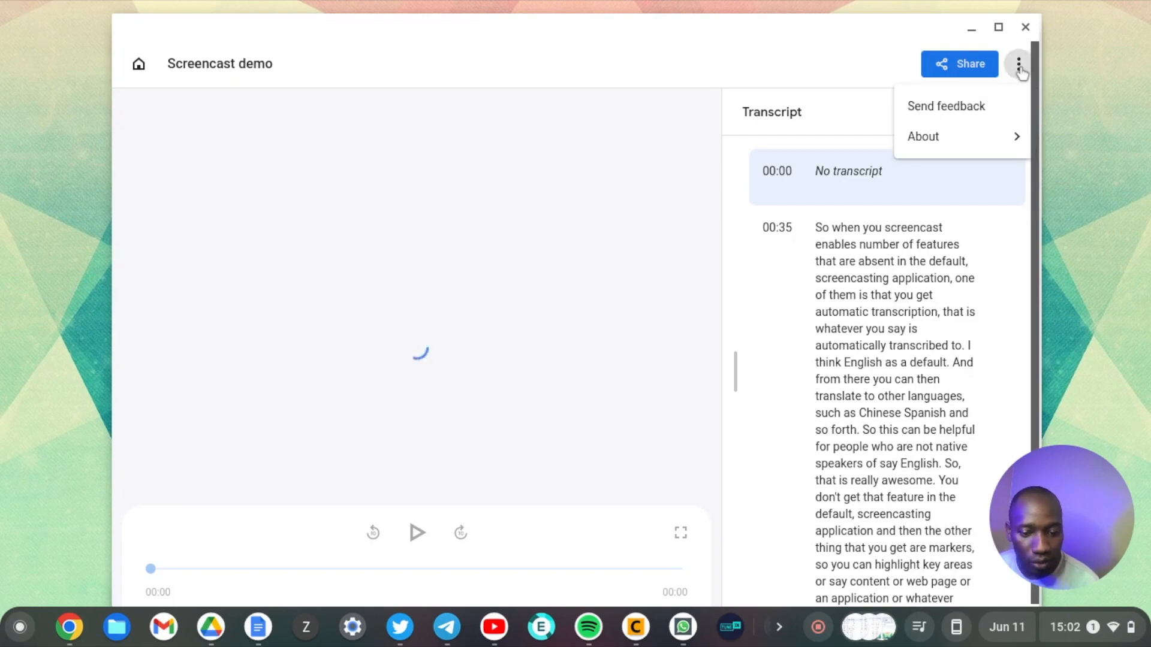
left_click(629, 52)
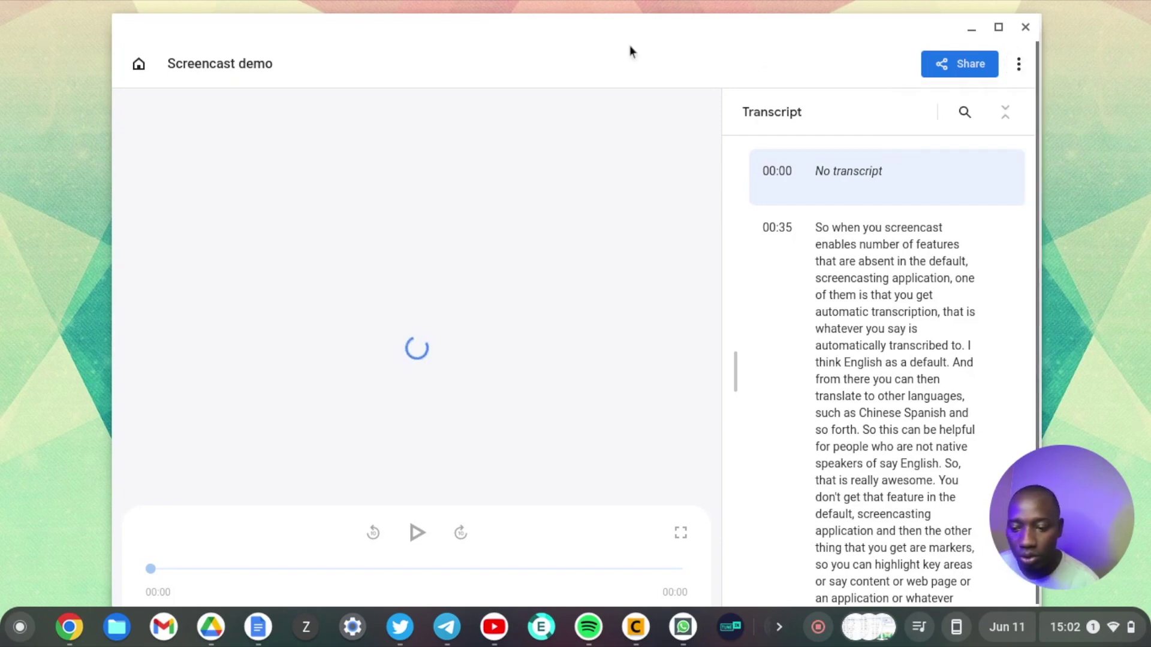
left_click(139, 64)
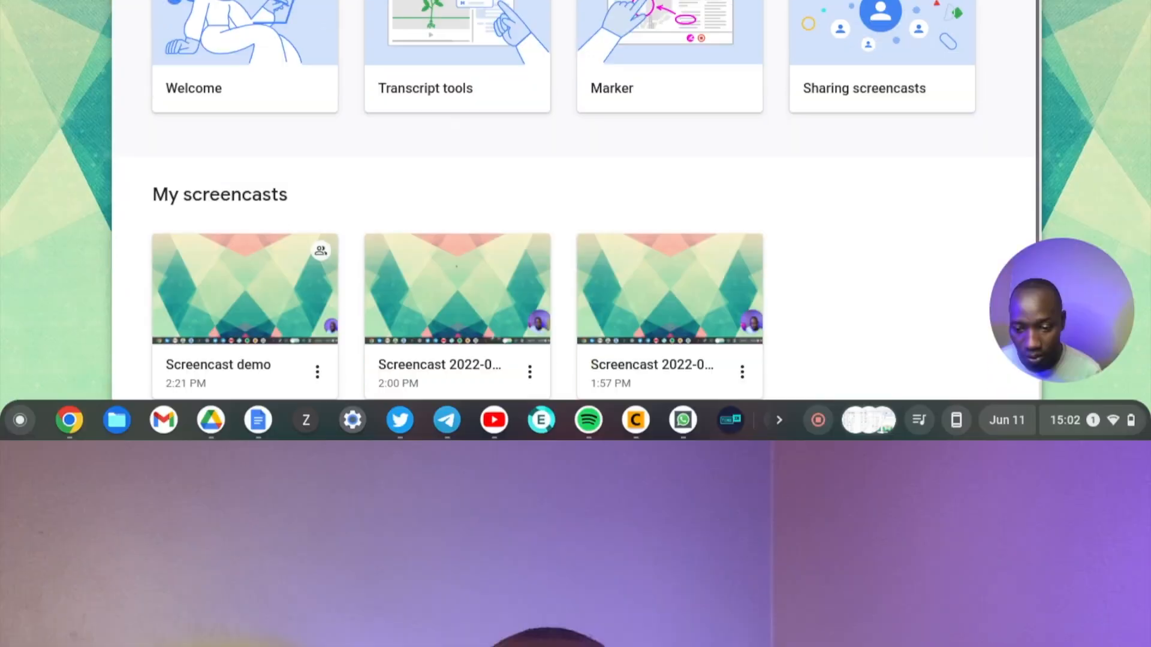